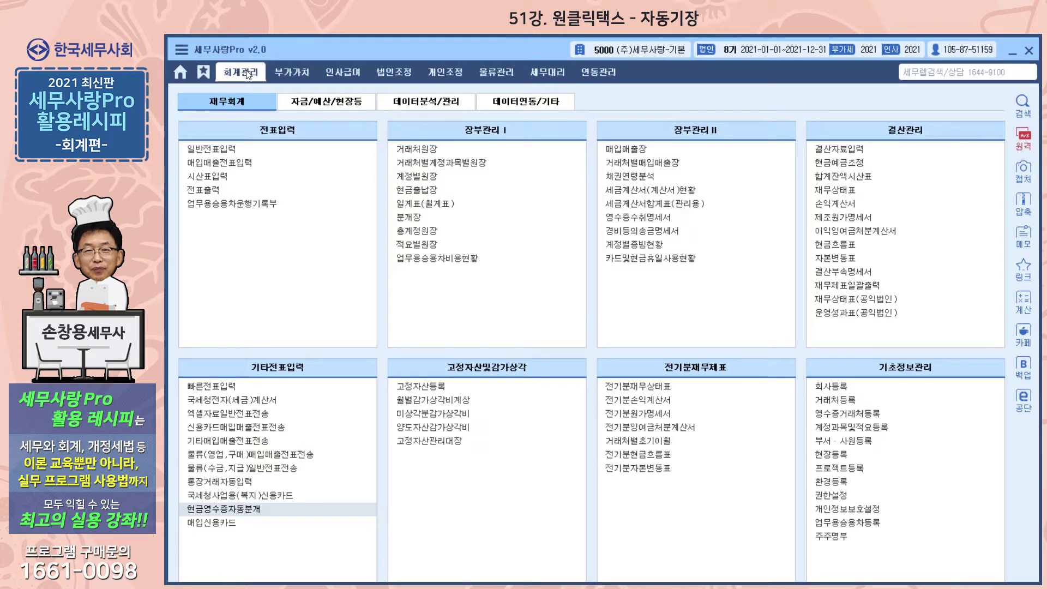
Show the 데이터연동/기타 menus listing 원클릭택스(OCT), then switch to the Hangul lecture slide.
click(531, 107)
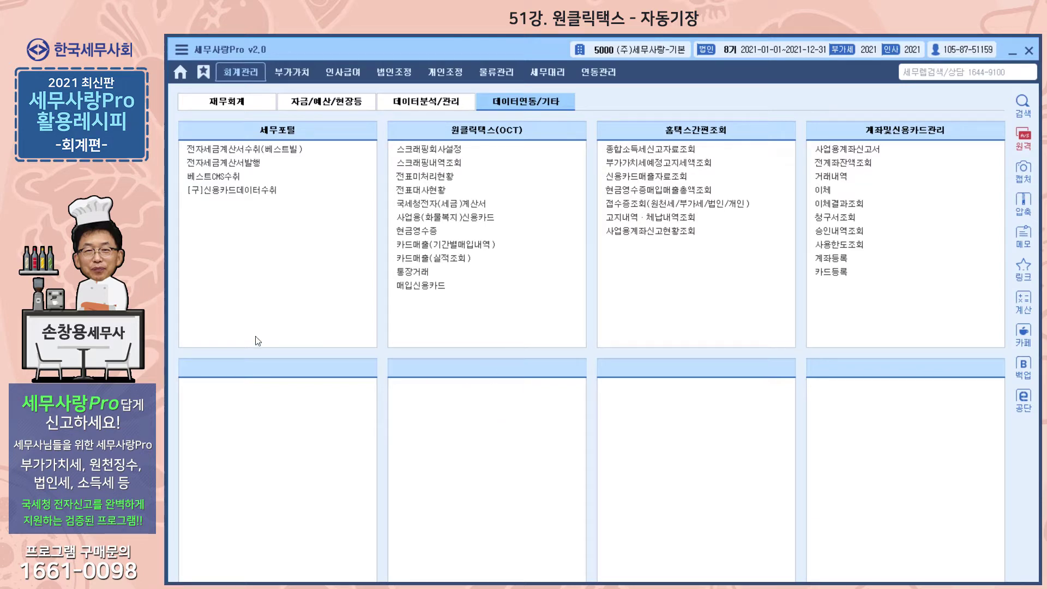
key(alt+Tab)
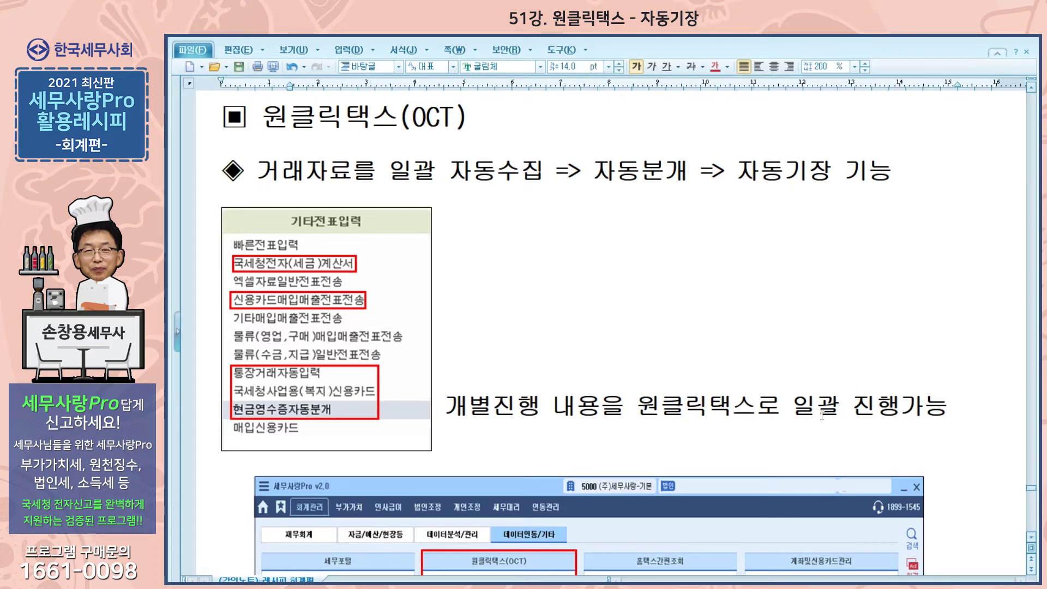
Scroll the Hangul slide down to the 스크래핑회사설정 screenshot with 국세청 홈택스 login settings.
scroll(822, 415, down, 3)
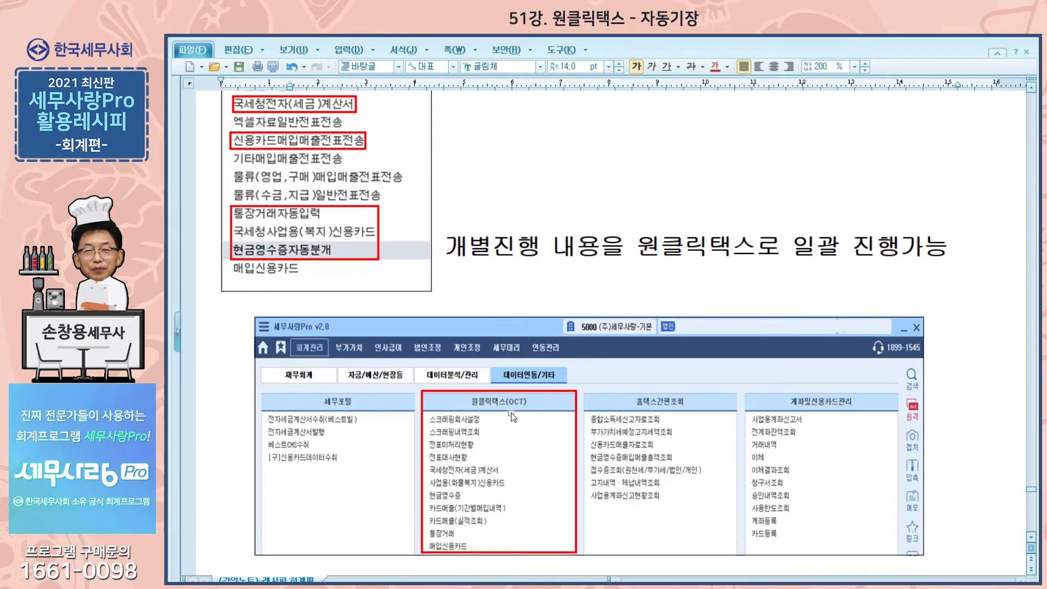
scroll(512, 403, down, 3)
scroll(512, 402, down, 3)
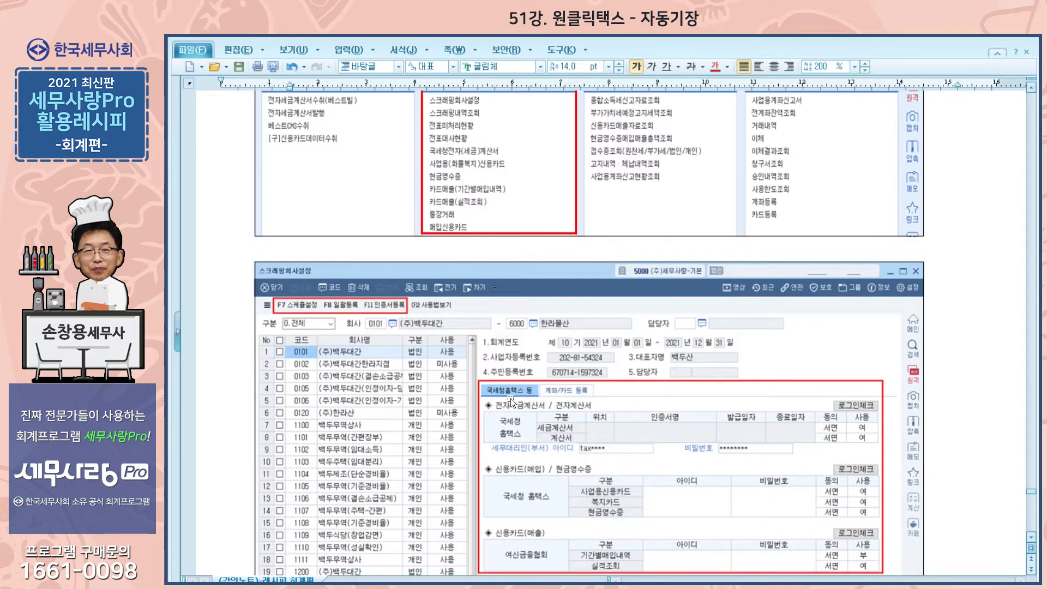
scroll(512, 403, down, 2)
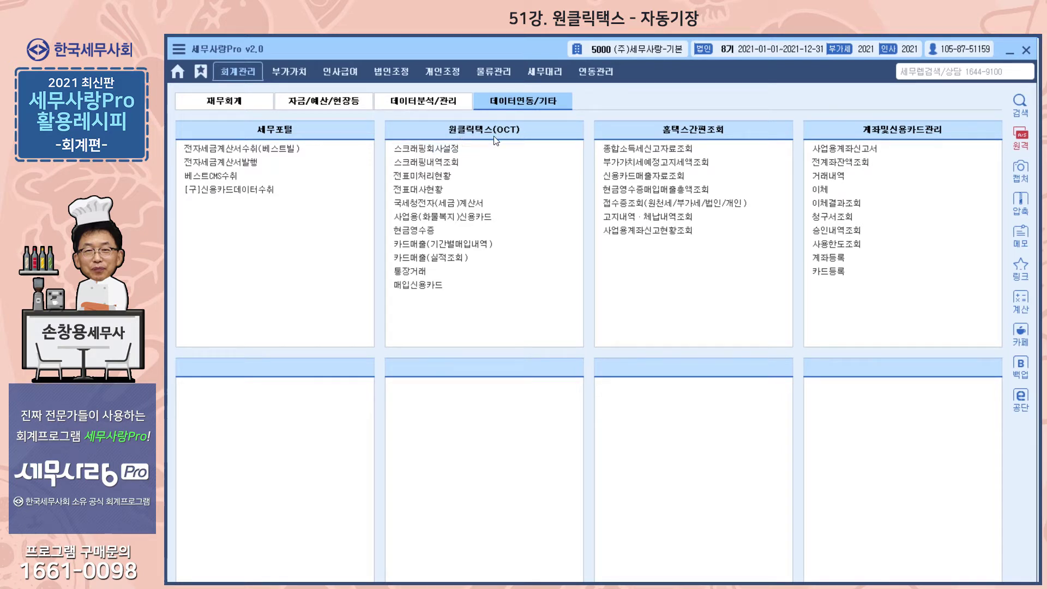
Open 스크래핑회사설정 to list companies 5000–6000 with their Hometax scraping details.
click(445, 151)
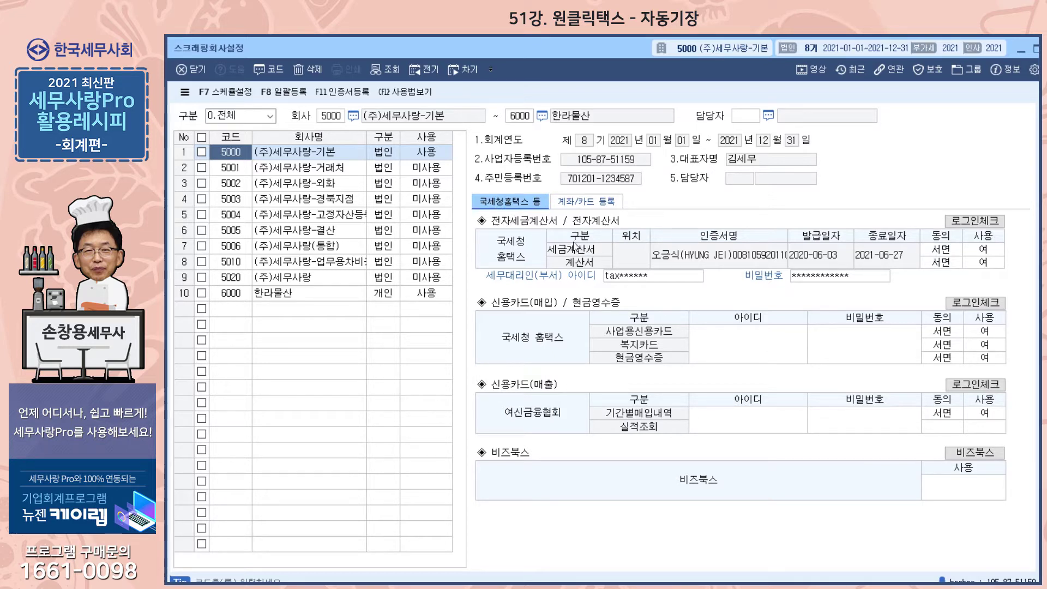
click(573, 203)
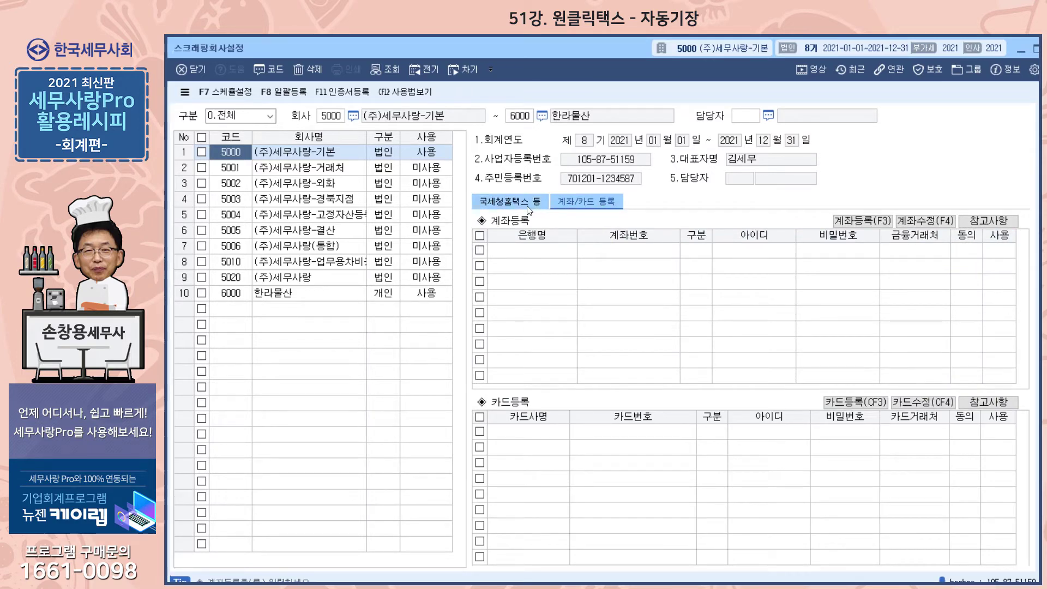
click(529, 208)
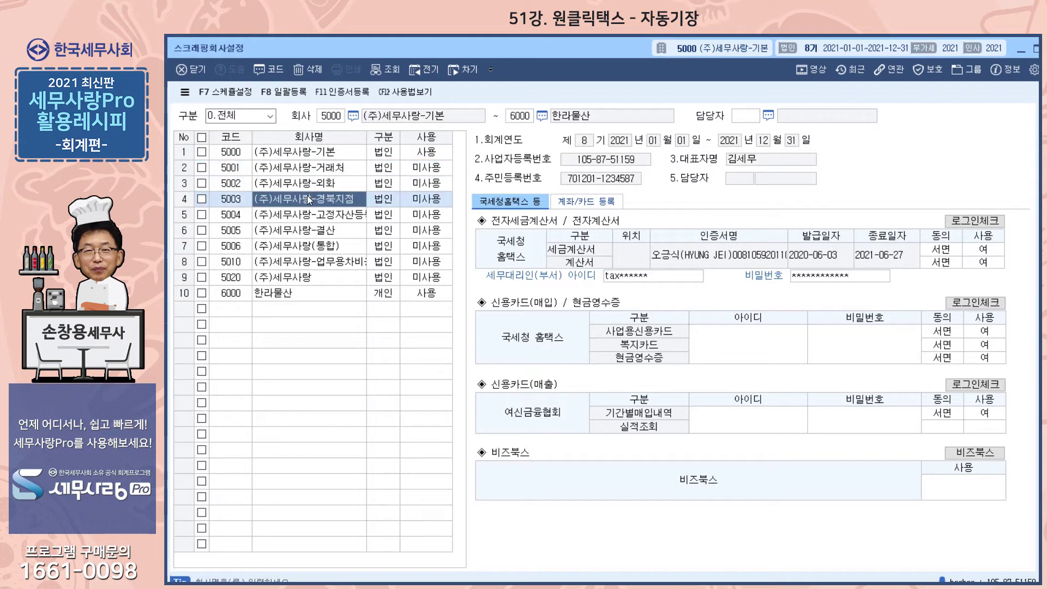
Tick all ten companies with the header checkbox and bring up the F8 일괄등록 dialog.
click(303, 158)
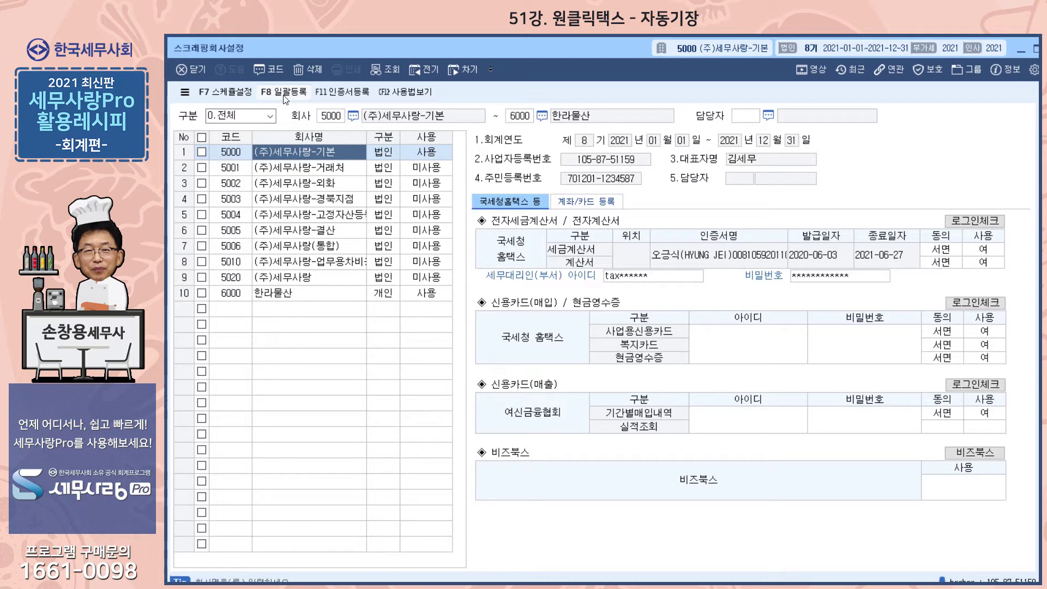
click(283, 93)
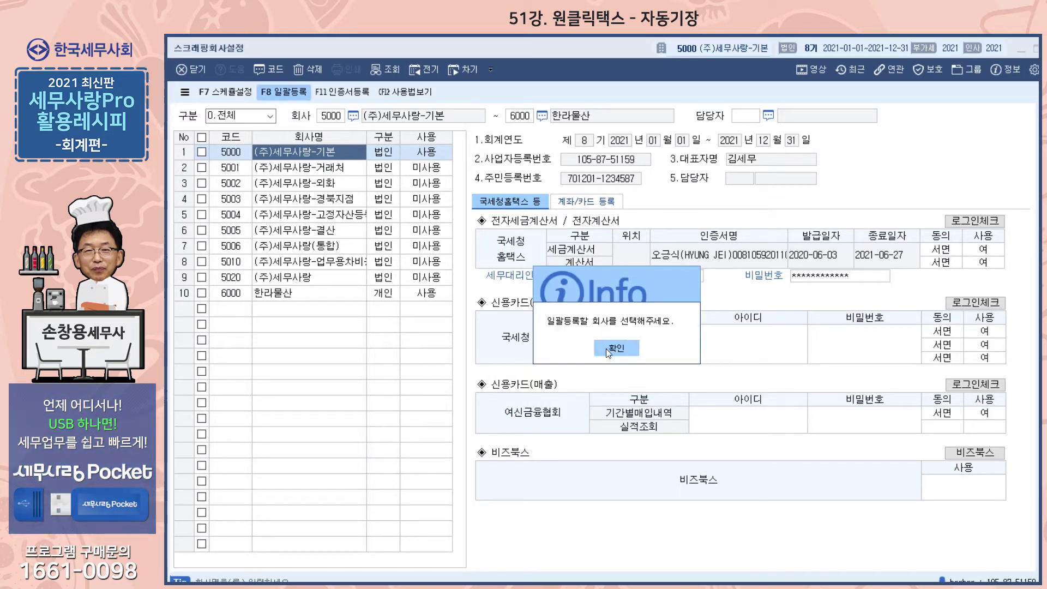
click(609, 349)
click(201, 137)
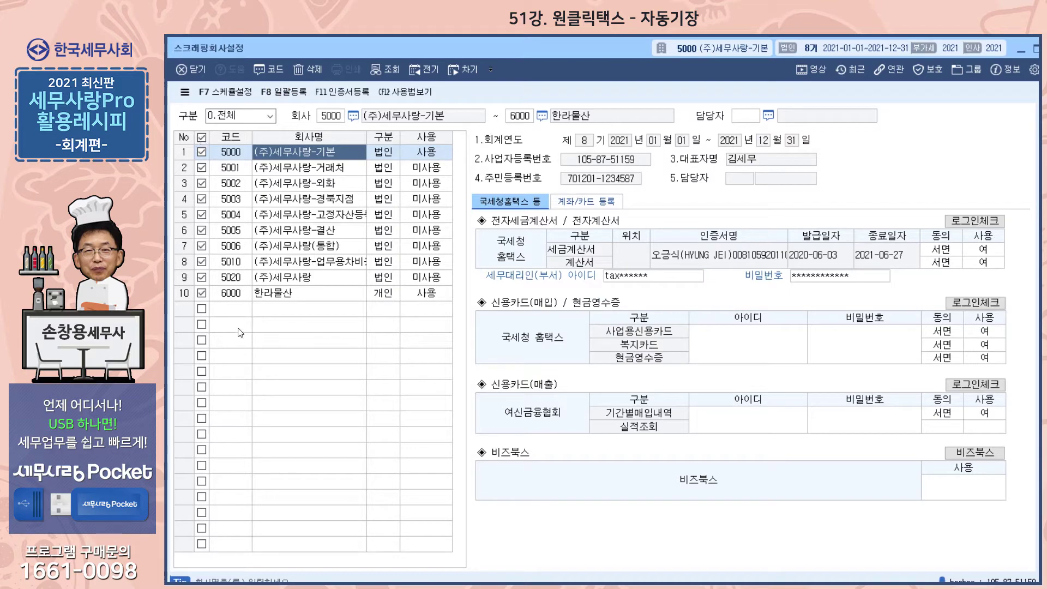
click(286, 96)
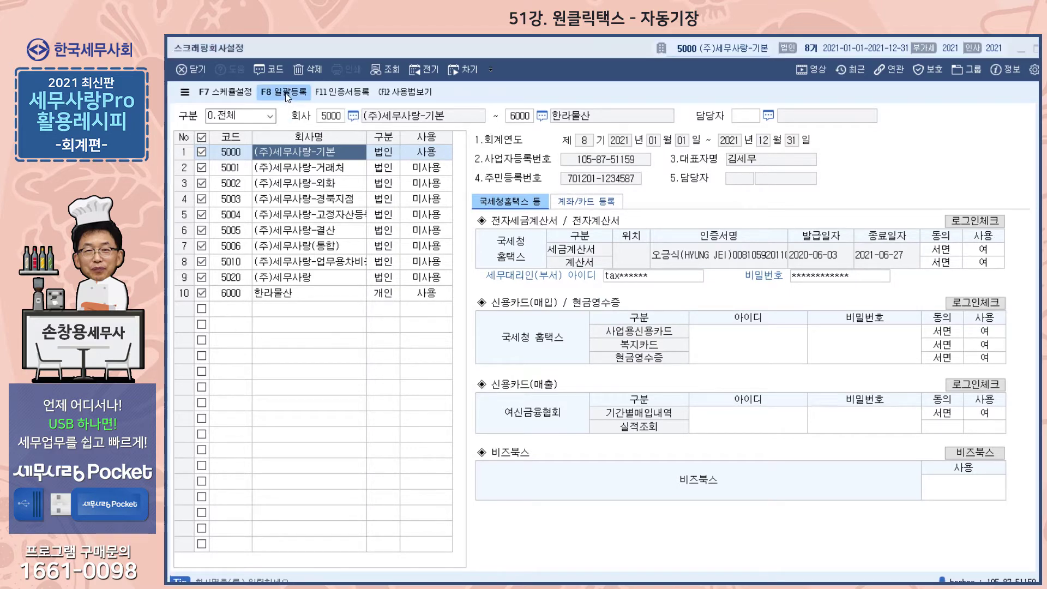
drag(517, 136, 511, 114)
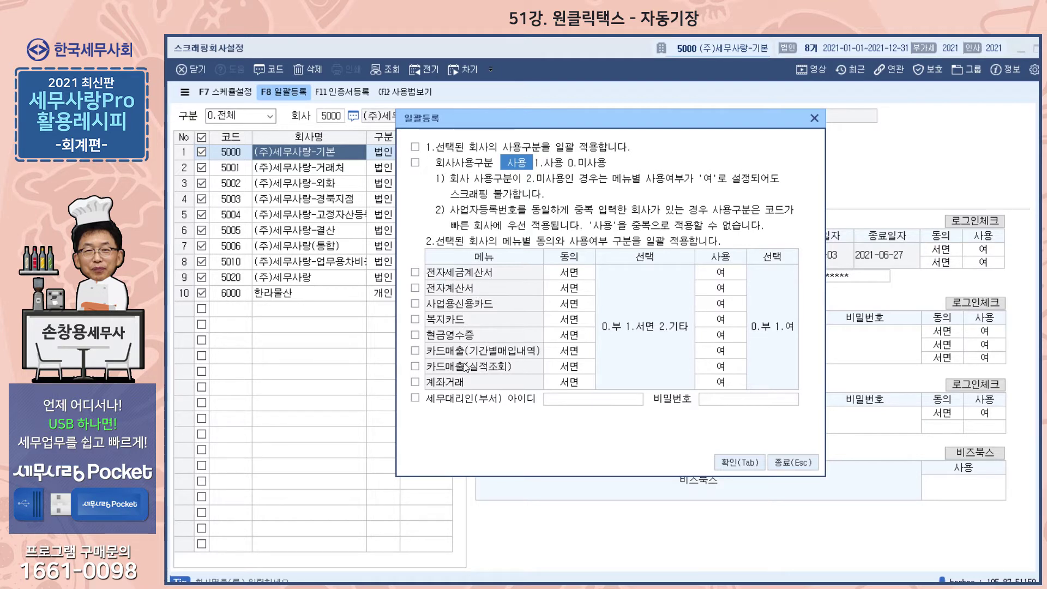
Tick every menu row from 전자세금계산서 through 계좌거래, plus 세무대리인 아이디.
click(415, 273)
click(415, 288)
click(415, 305)
click(415, 319)
click(415, 335)
click(415, 351)
click(416, 367)
click(416, 382)
click(415, 398)
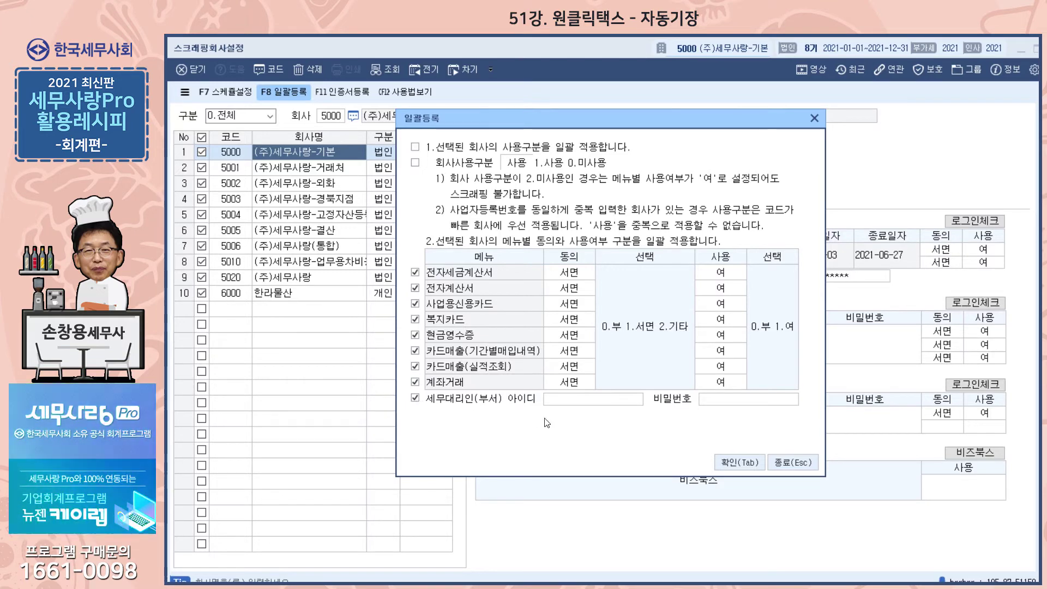
Exclude 카드매출(실적조회) and 세무대리인 아이디, apply the bulk settings, and close 일괄등록.
click(740, 463)
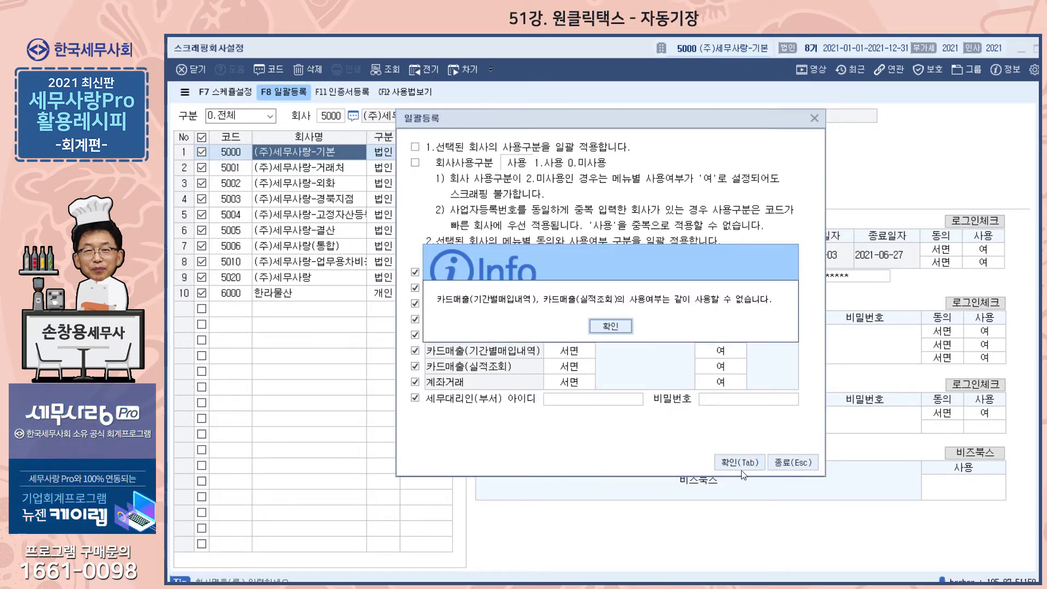
click(620, 330)
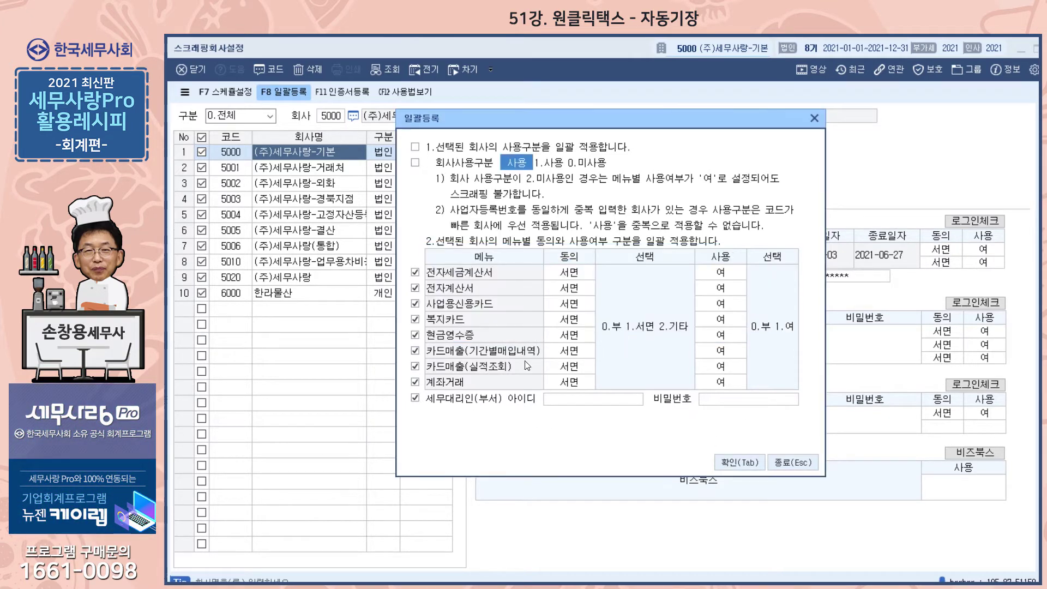
click(418, 365)
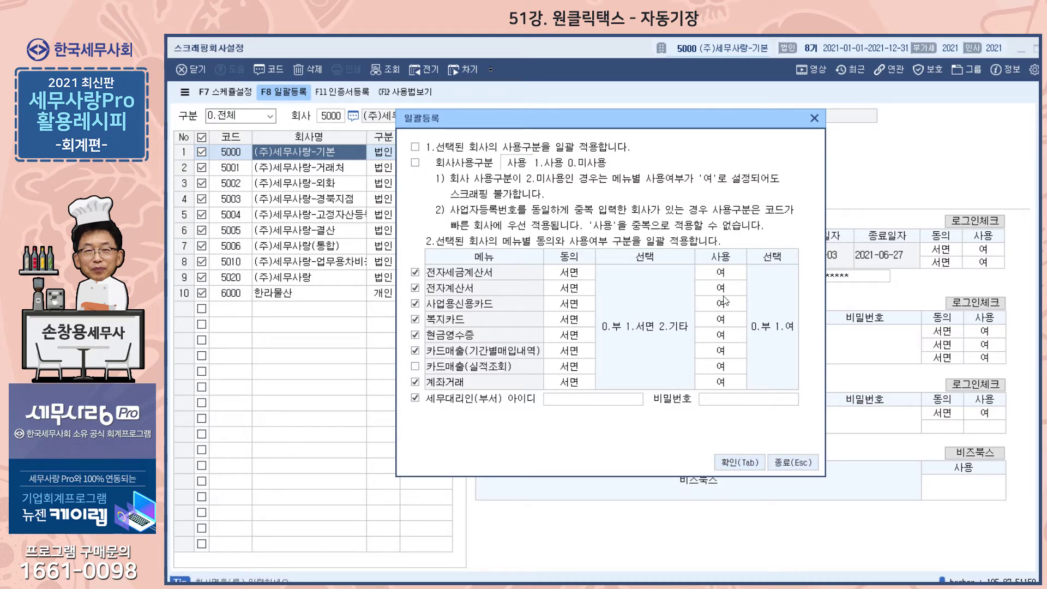
click(735, 463)
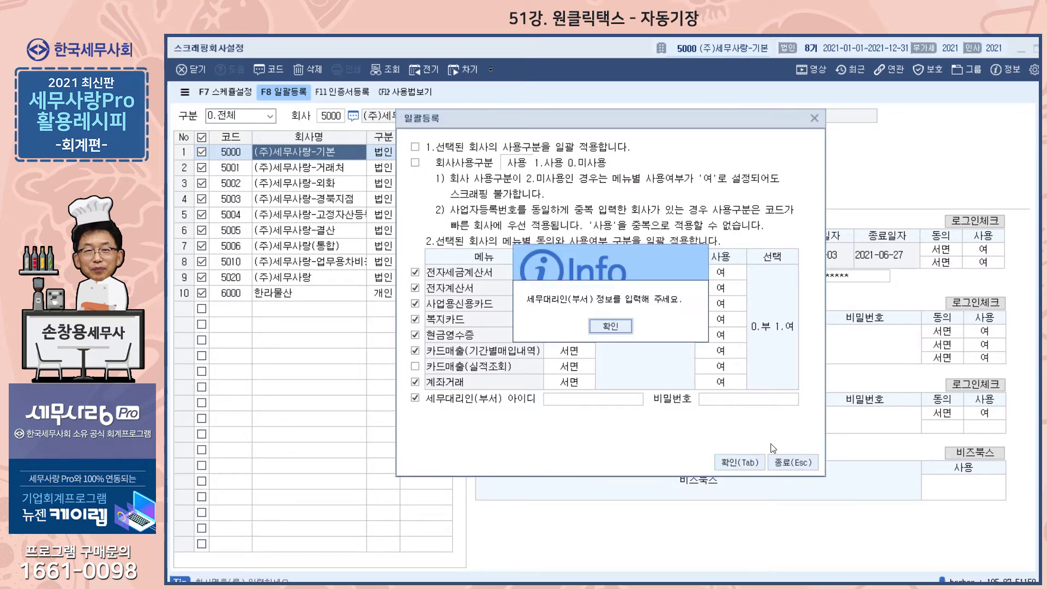
click(614, 337)
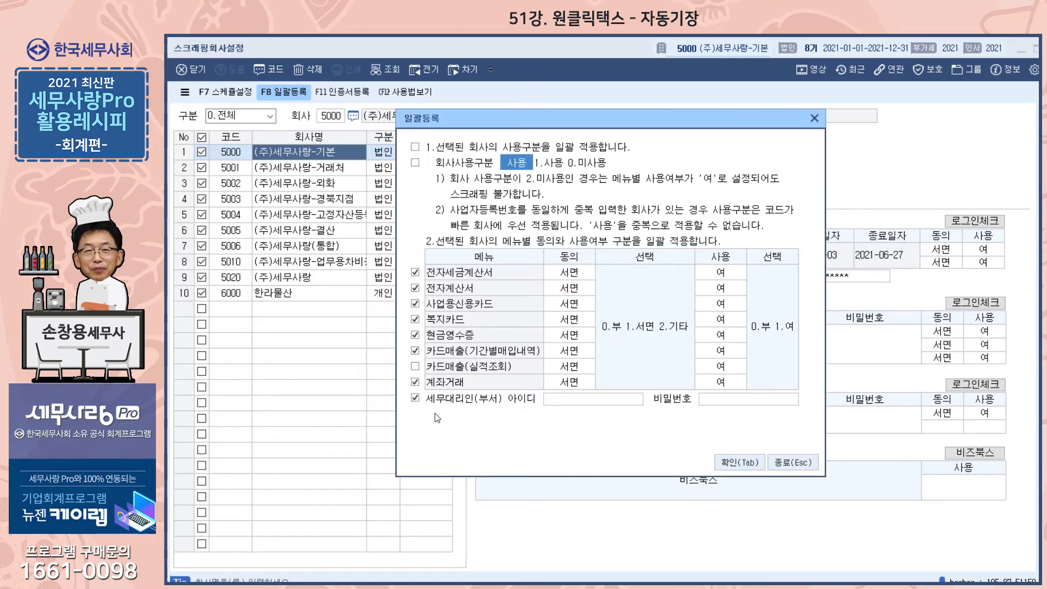
click(415, 398)
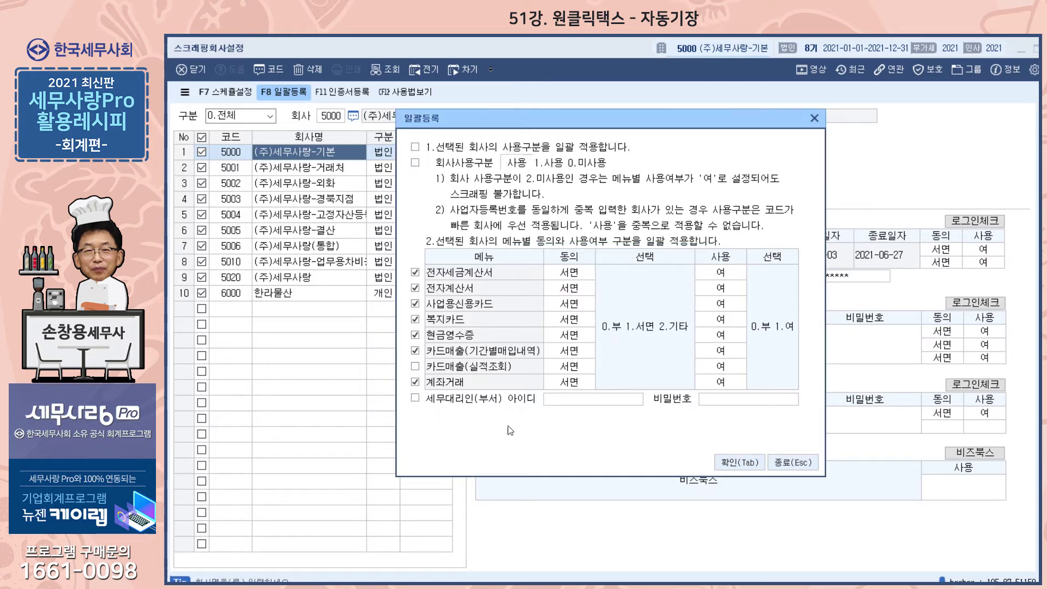
click(731, 464)
click(597, 327)
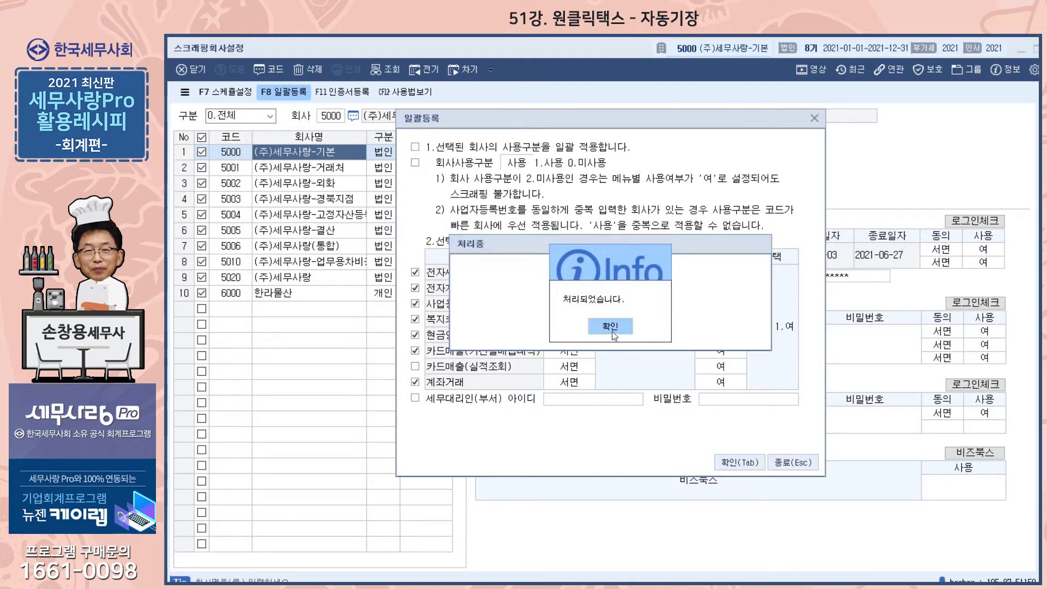
click(612, 327)
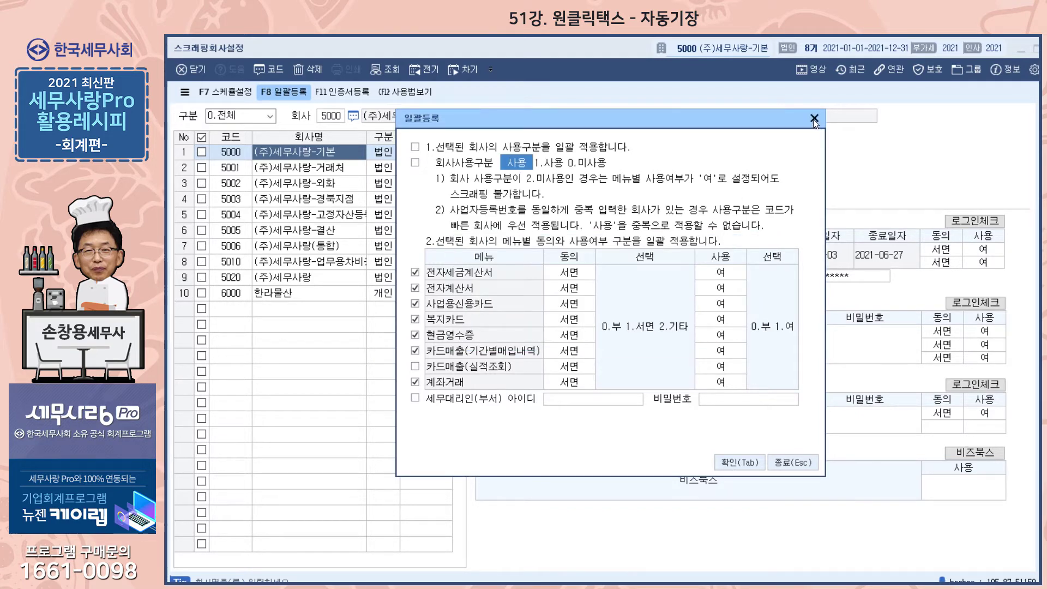
click(814, 119)
click(326, 169)
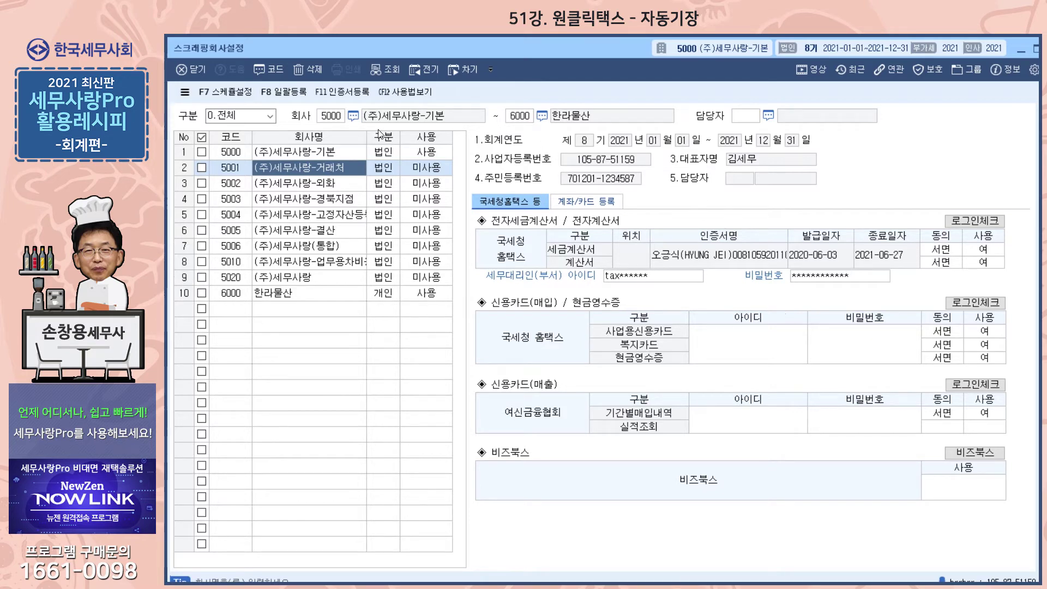
Check the shared 하나은행 certificate and 수임업체 settings in F11 인증서등록 and confirm them.
click(334, 92)
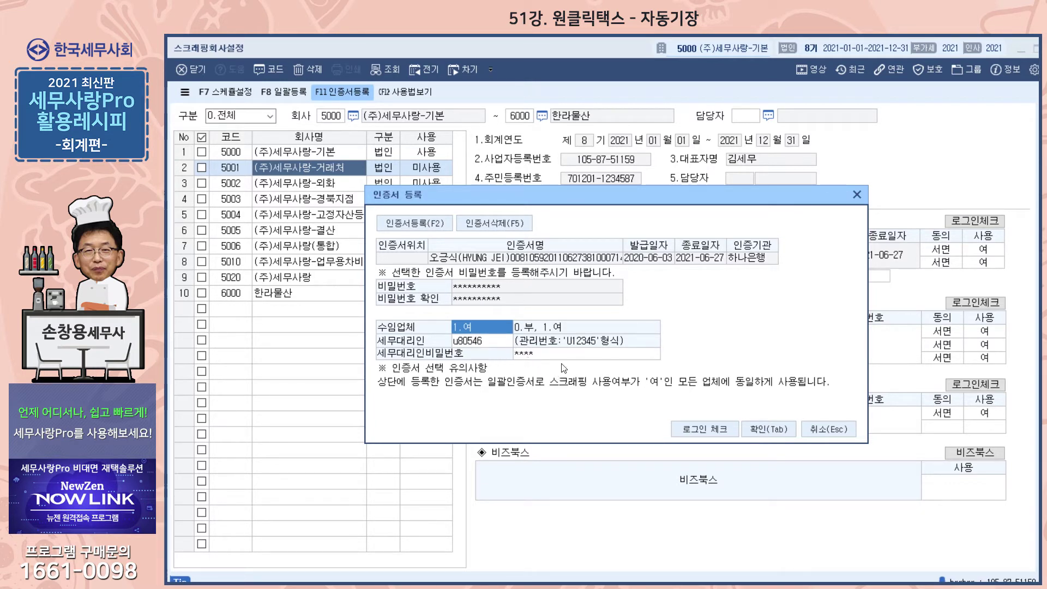
click(769, 435)
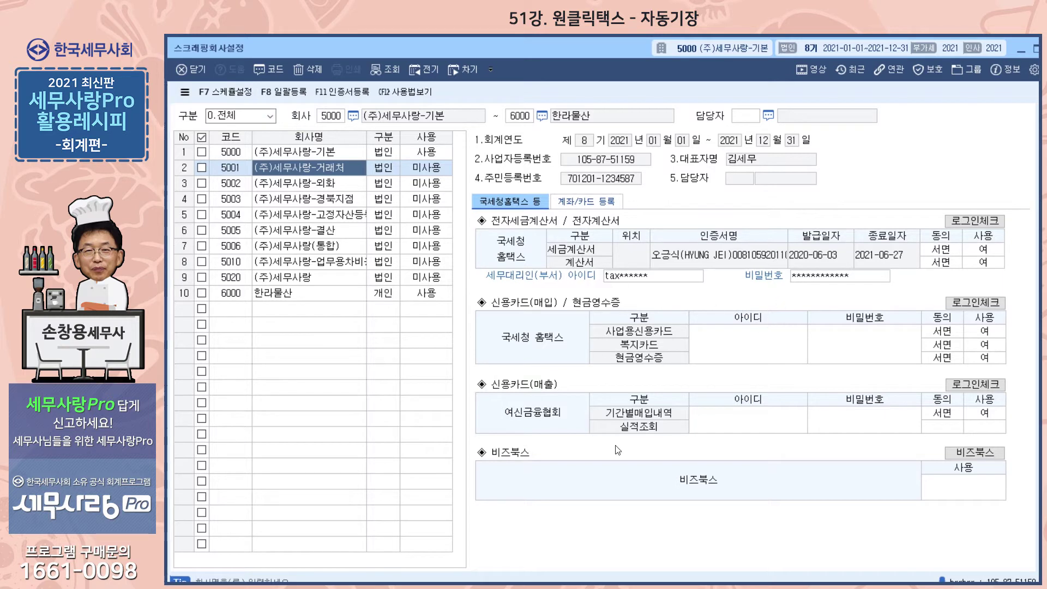
Open 스케줄설정, showing weekly scraping on 금요일 at 01시 00분.
click(226, 94)
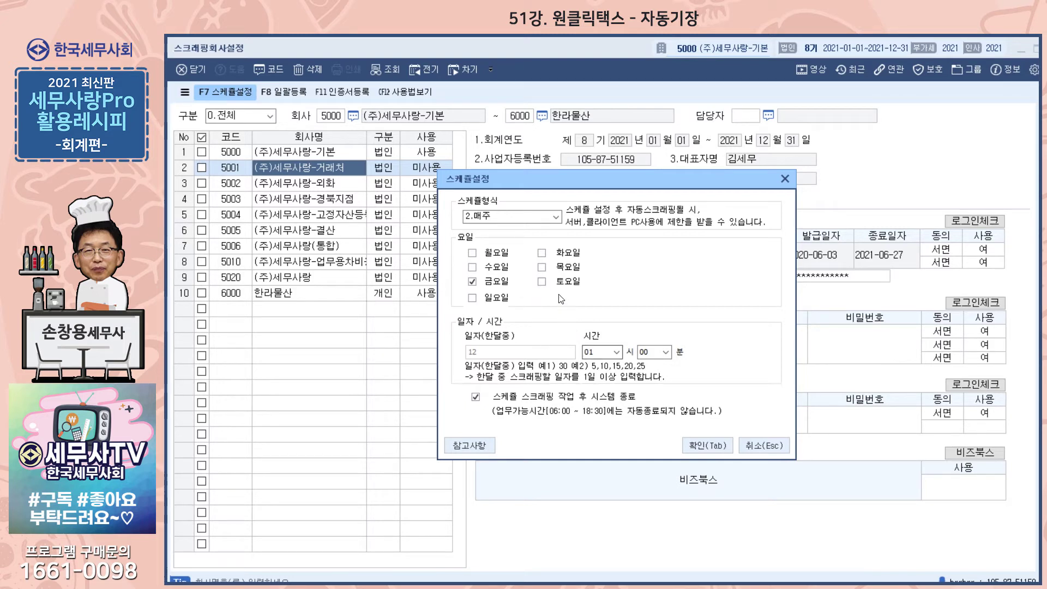
Change the weekly scraping day from 금요일 to 토요일 and close the schedule dialog.
click(542, 282)
click(473, 282)
click(473, 299)
click(473, 298)
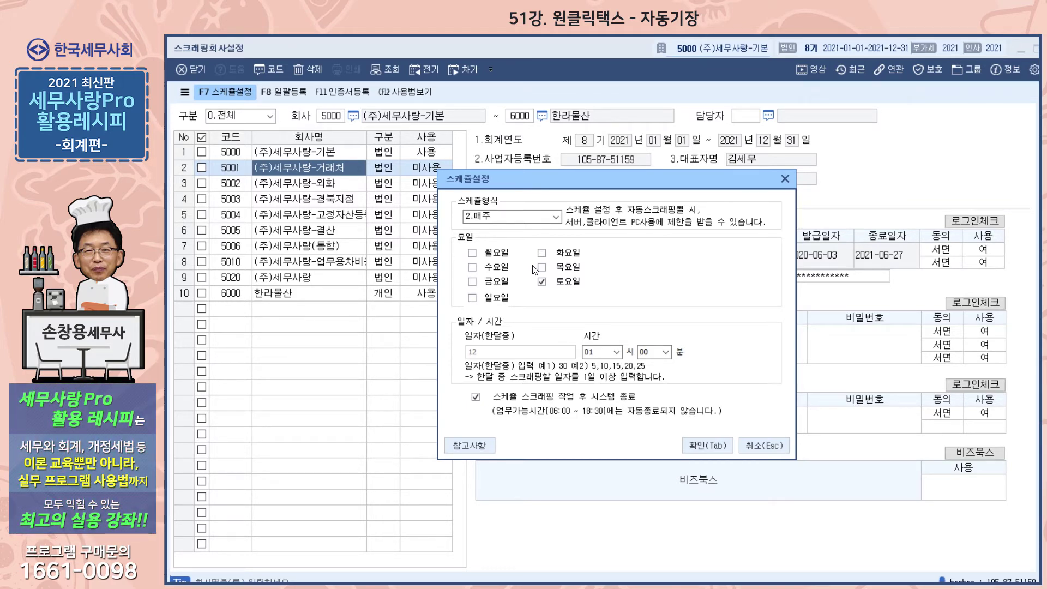
click(786, 180)
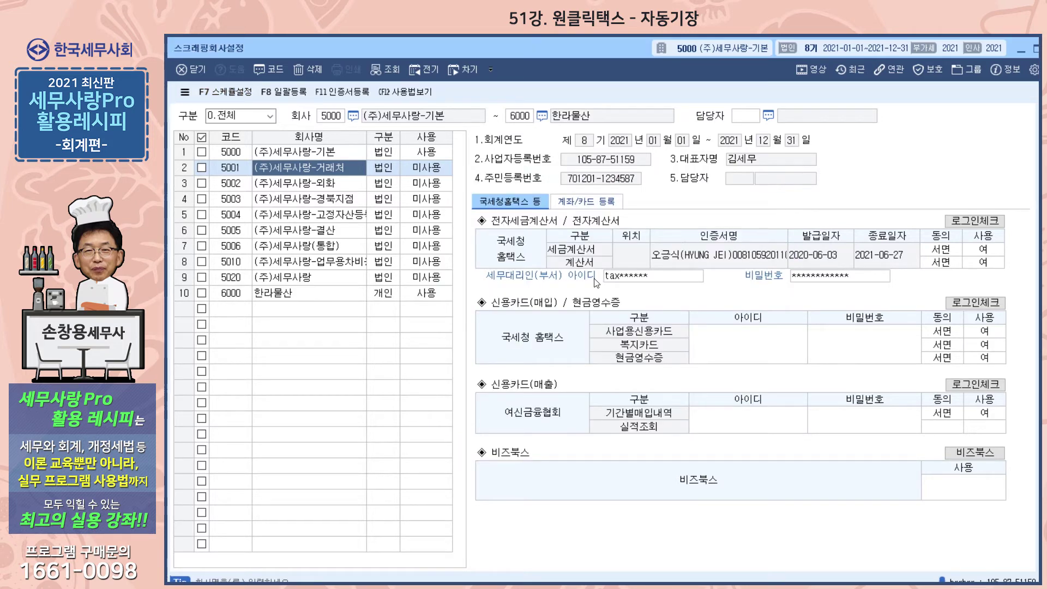
Select company 5000 (주)세무사랑-기본 and view its empty 계좌등록 and 카드등록 lists.
click(342, 153)
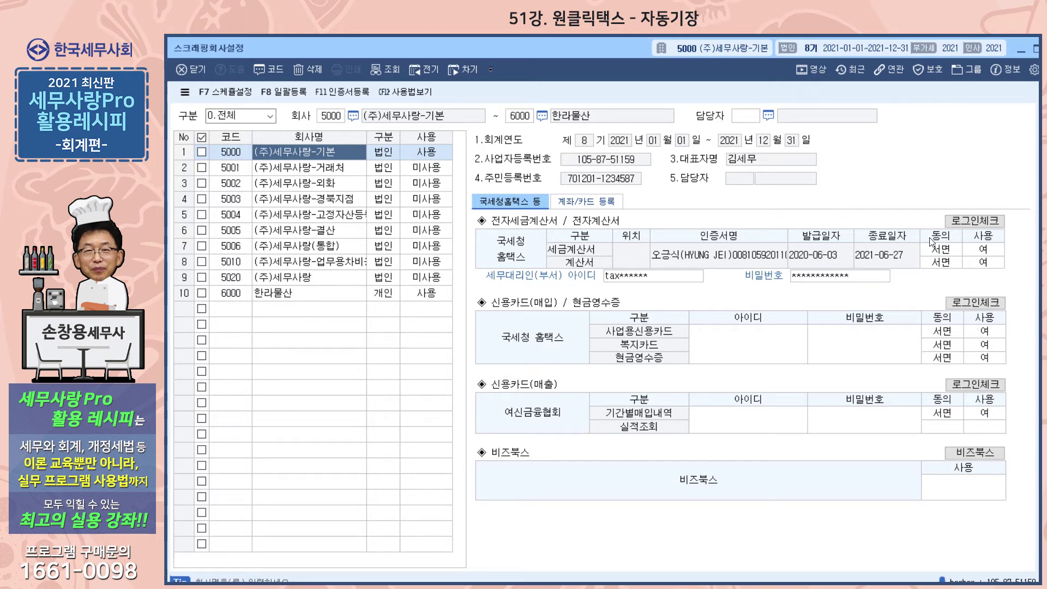
click(606, 201)
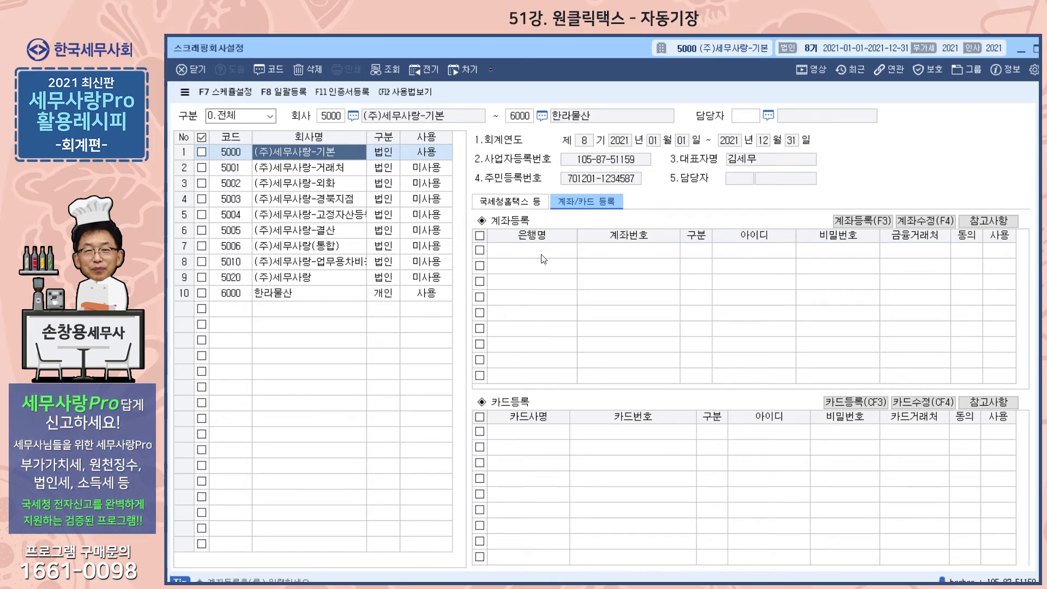
Start a new 계좌등록 entry and pick 신한은행 from the bank lookup.
click(855, 226)
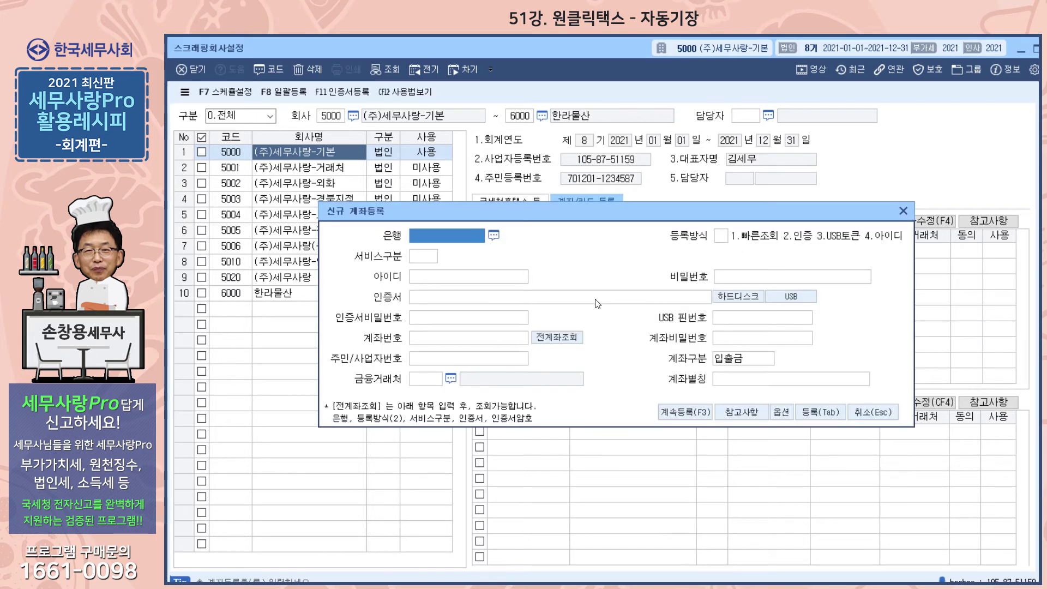
click(493, 235)
text(tls)
key(BackSpace)
key(BackSpace)
key(BackSpace)
key(BackSpace)
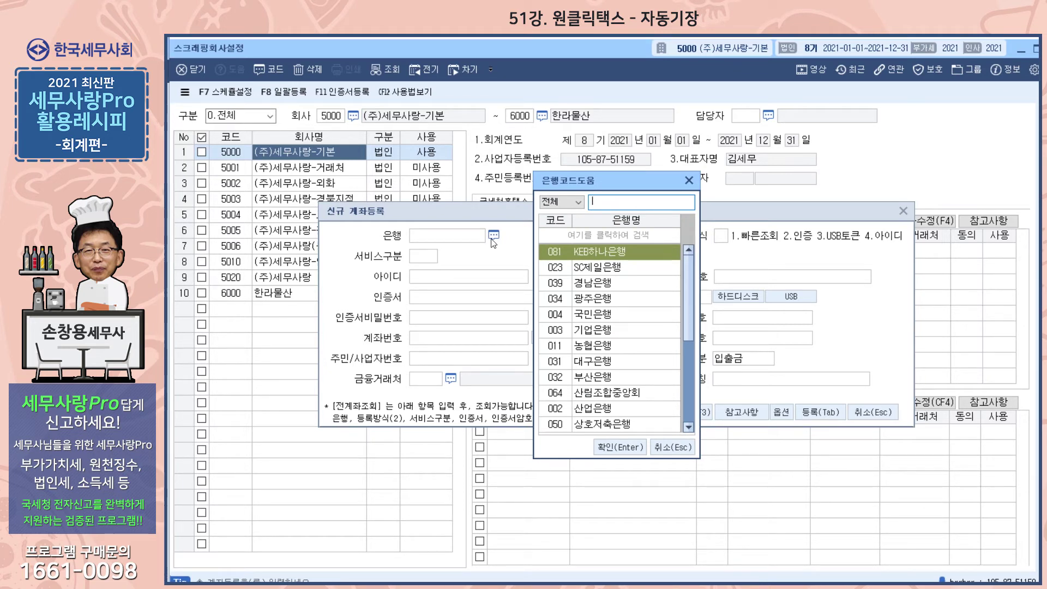
text(신한)
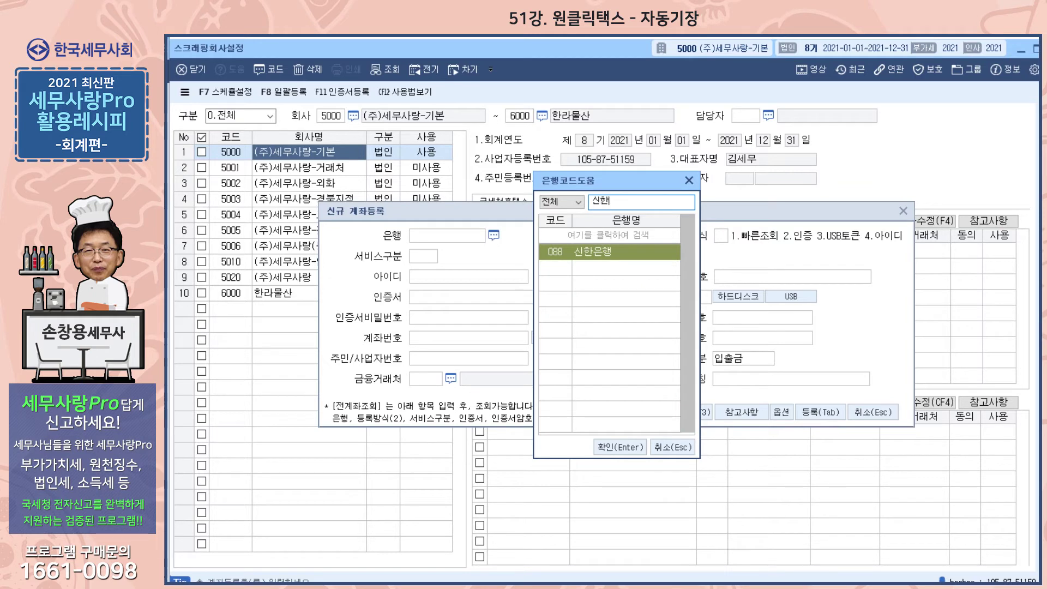
key(Return)
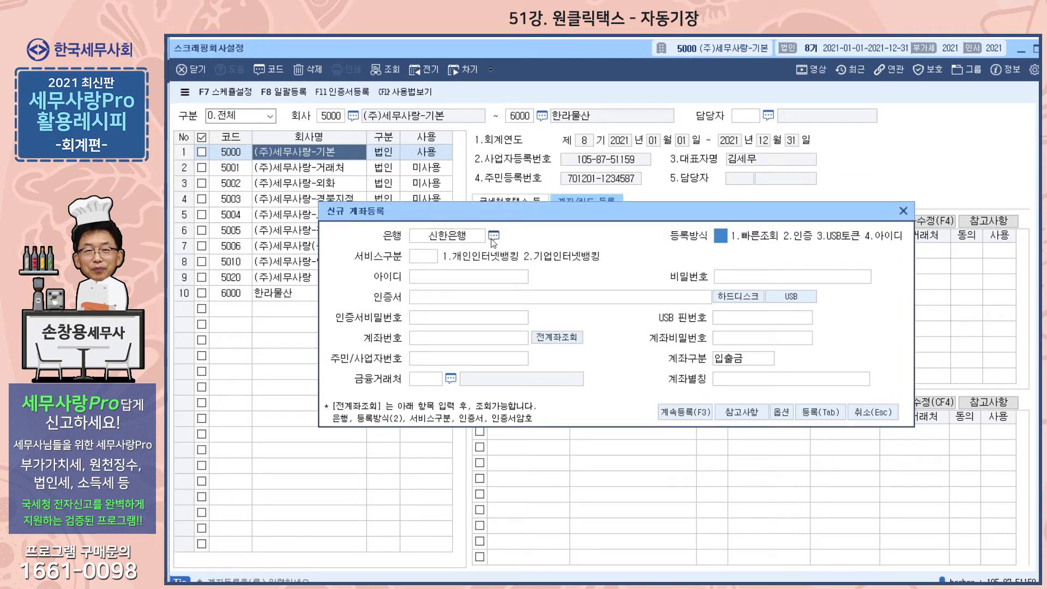
Enter the login ID and password, attempt registration, then discard the entry unsaved.
text(1)
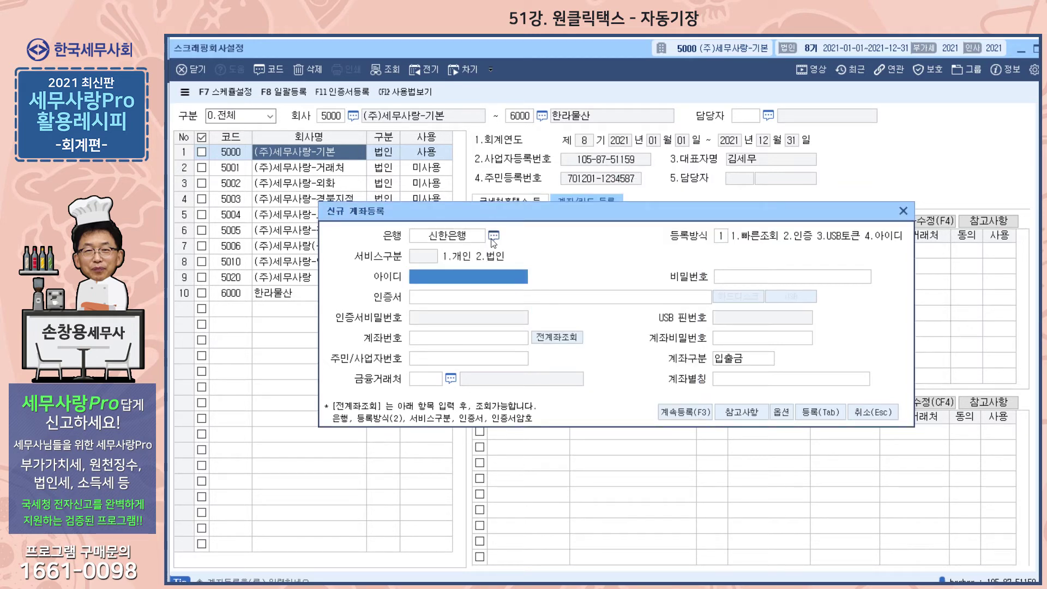
text(1111)
key(Return)
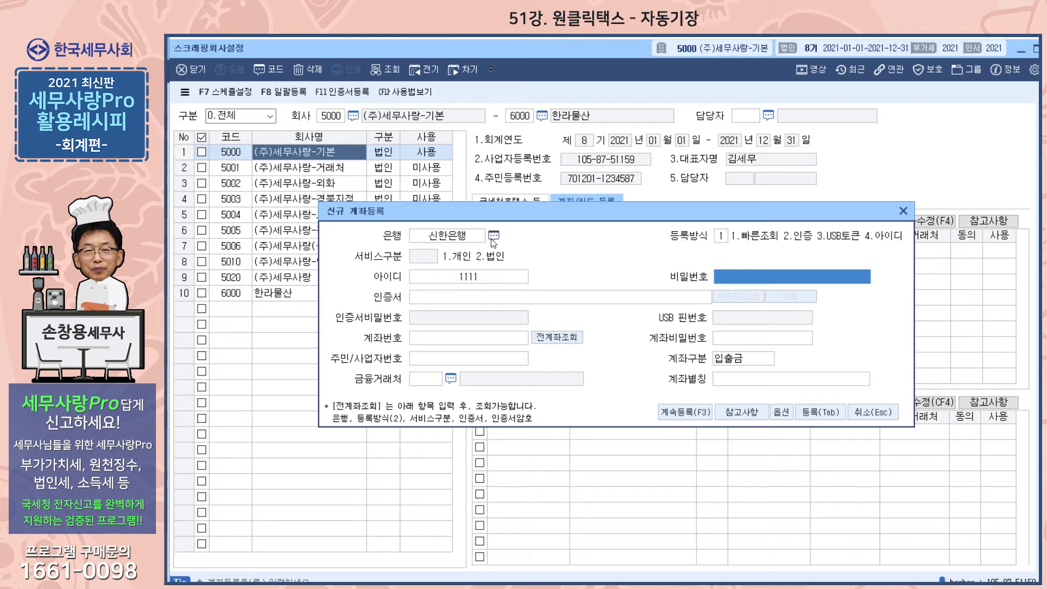
text(11)
key(Return)
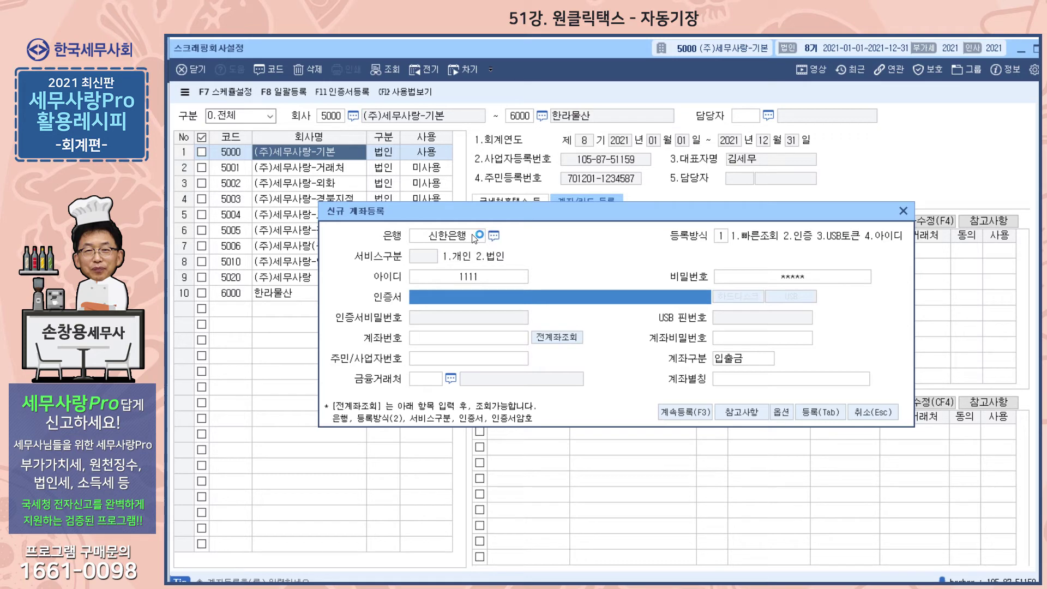
click(821, 412)
click(617, 350)
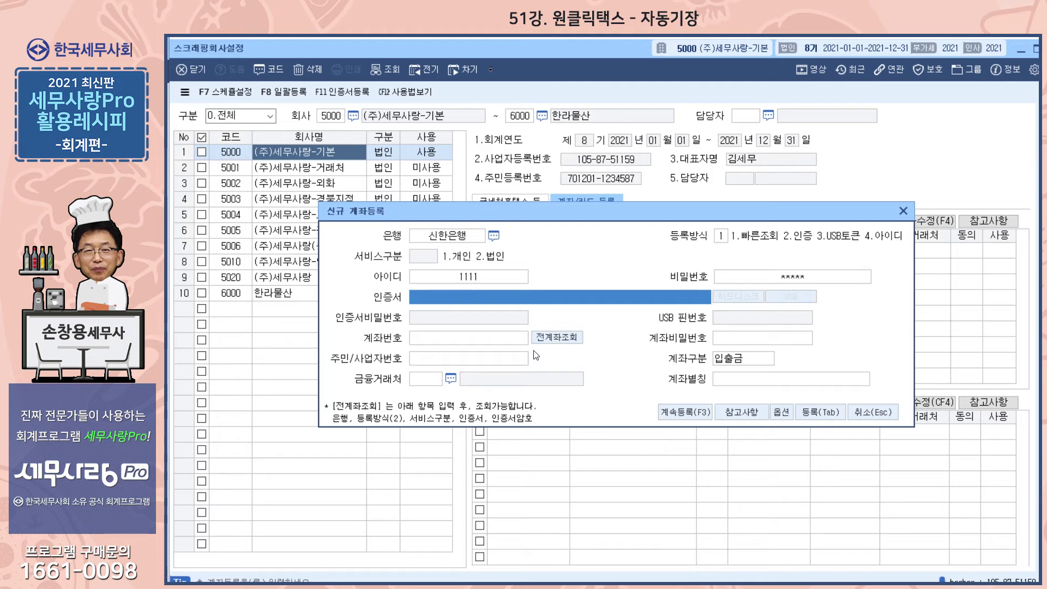
click(904, 211)
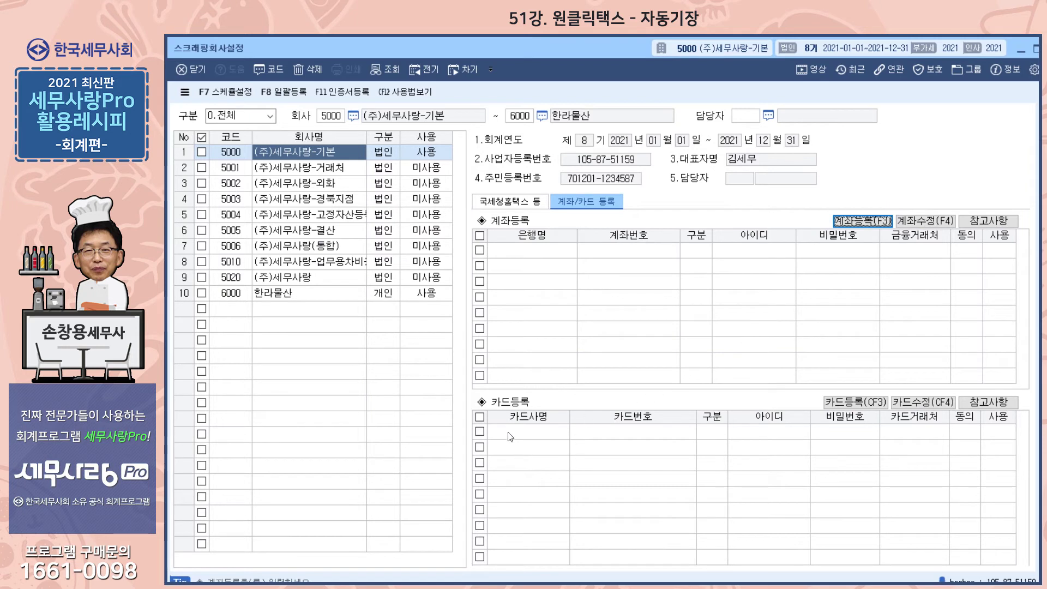
click(849, 403)
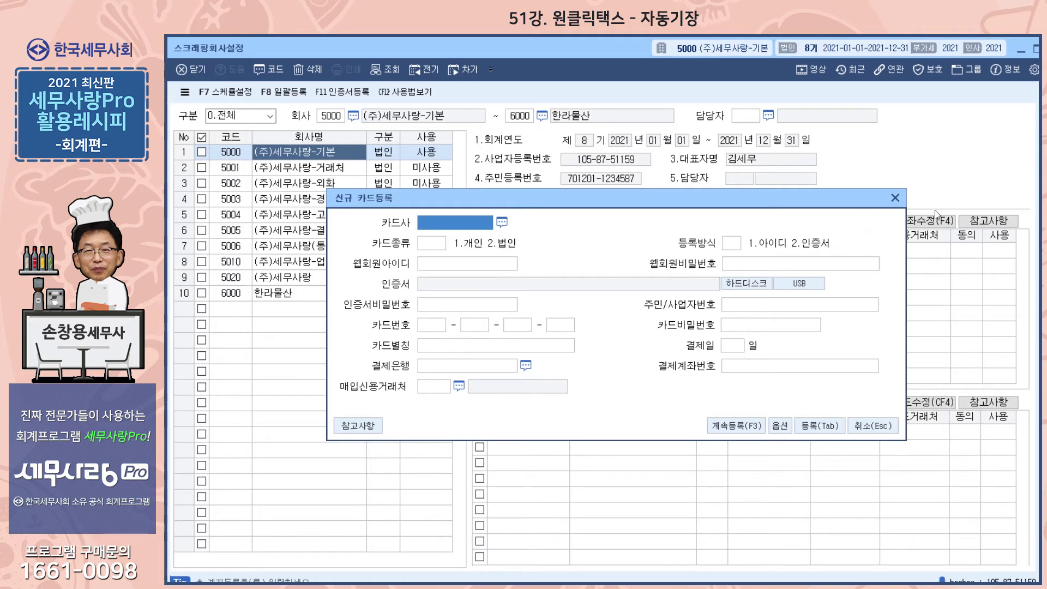
click(895, 198)
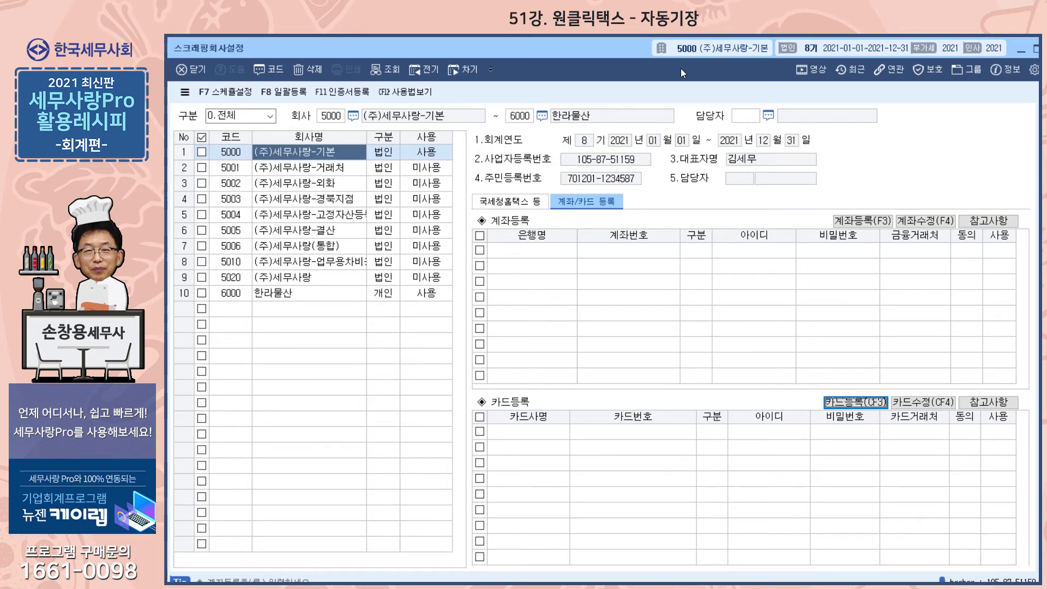
Close company settings, then check 스크래핑내역조회 for companies 6000 and 5000, finding no records.
click(1025, 50)
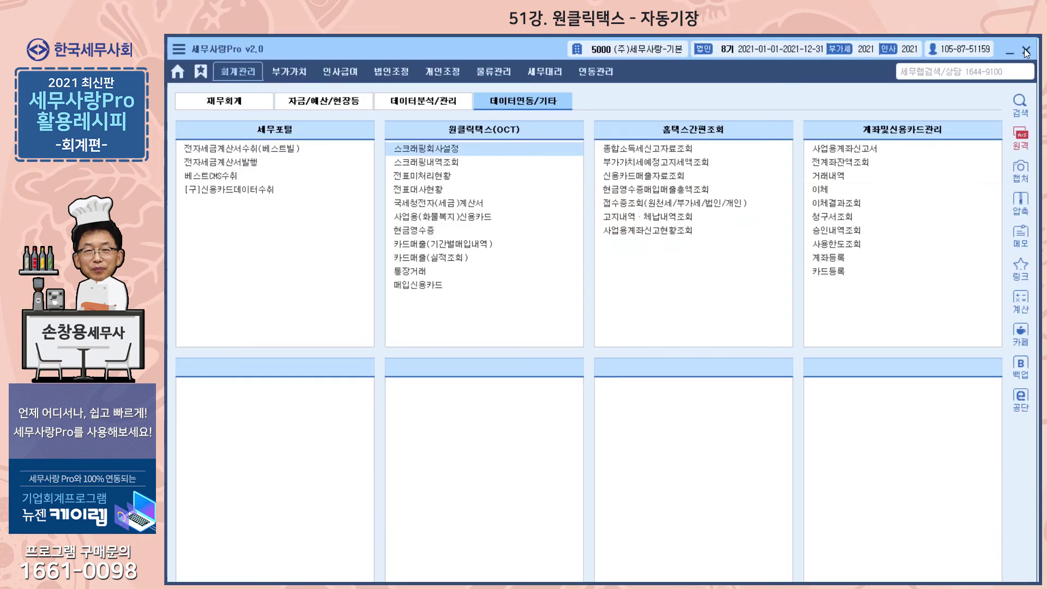
click(458, 163)
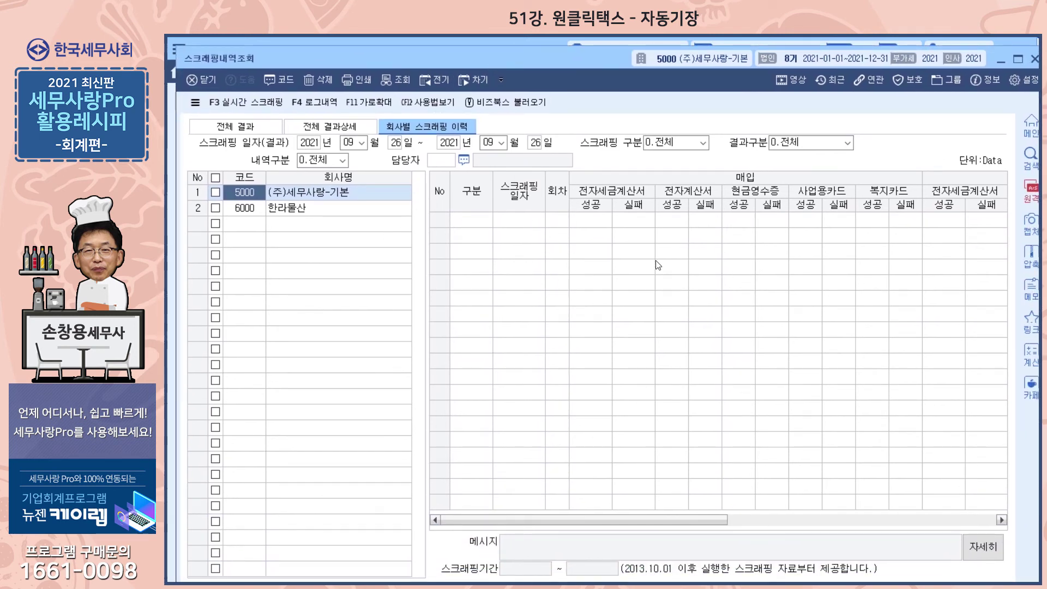
click(373, 213)
click(375, 195)
click(1035, 61)
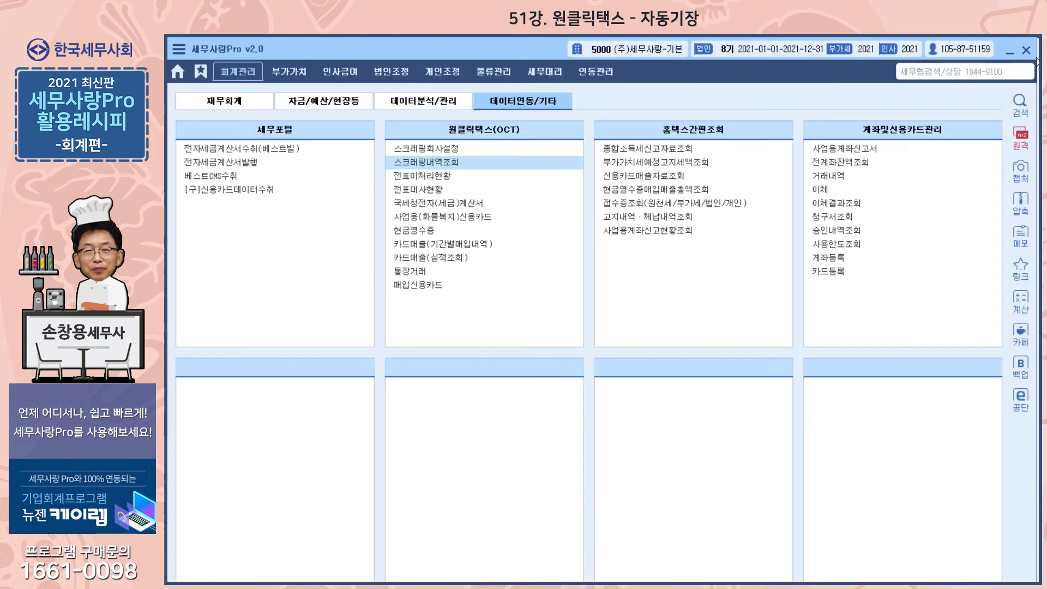
click(431, 177)
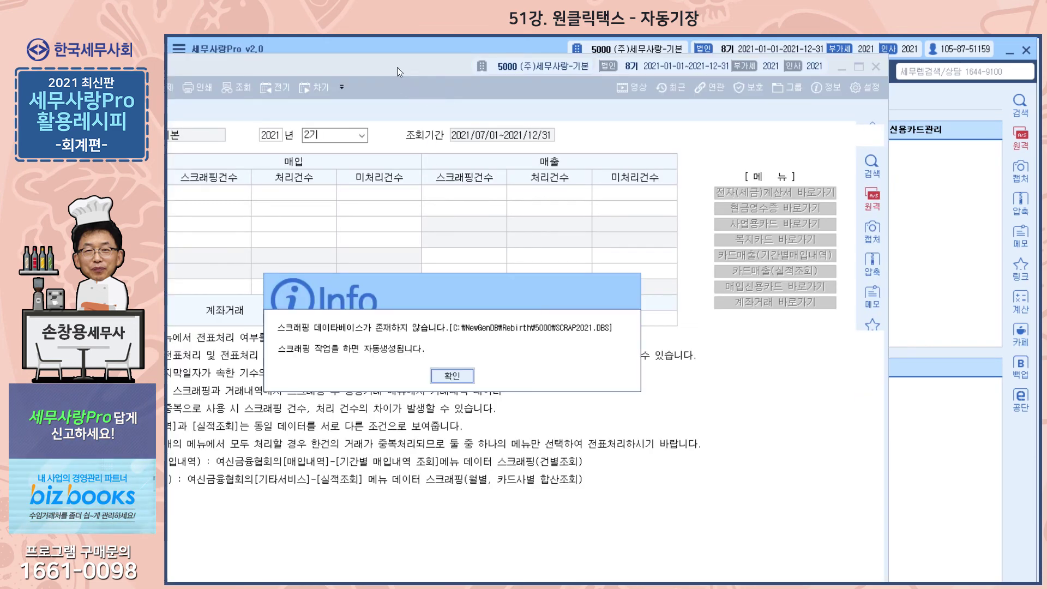
click(470, 375)
drag(322, 67, 495, 65)
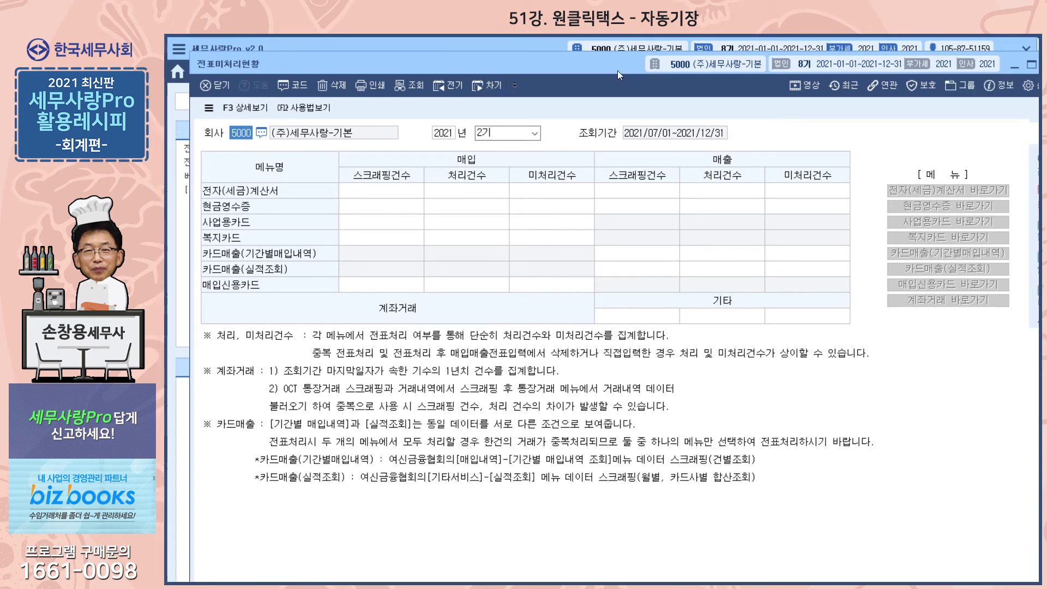
drag(616, 65, 600, 65)
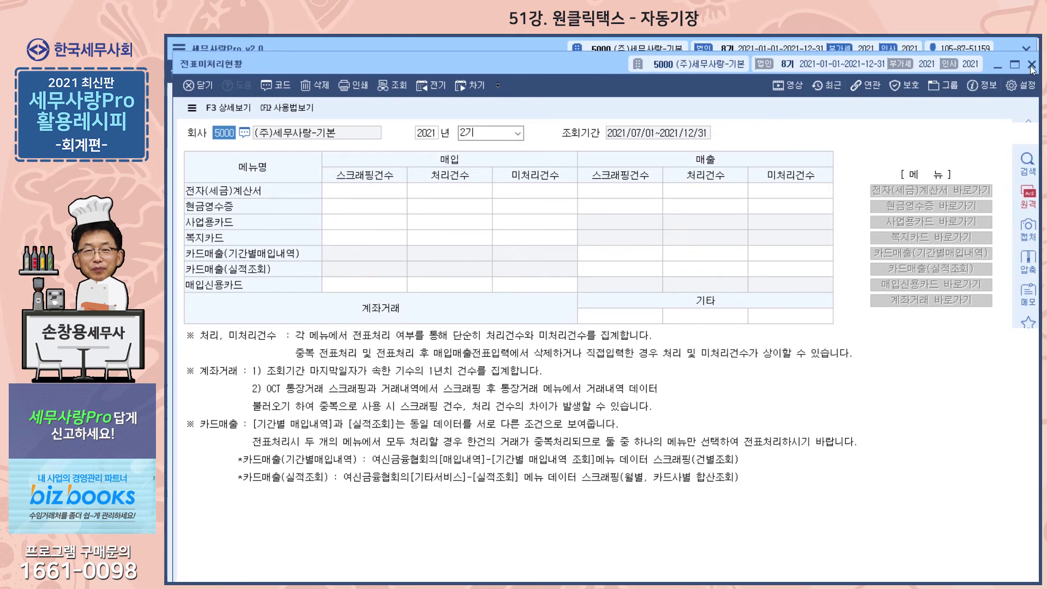
click(1032, 65)
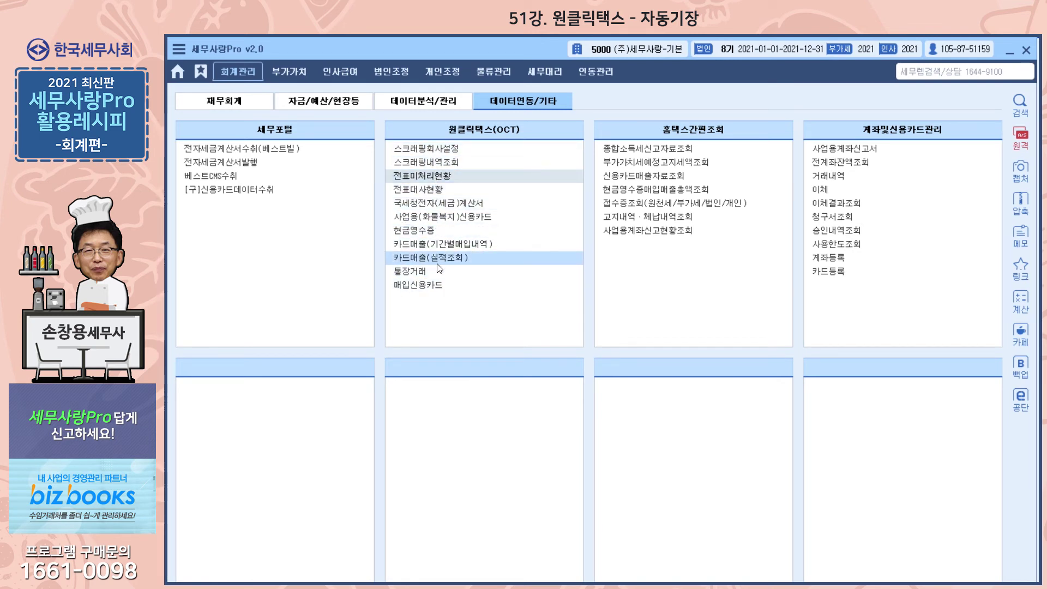
click(452, 204)
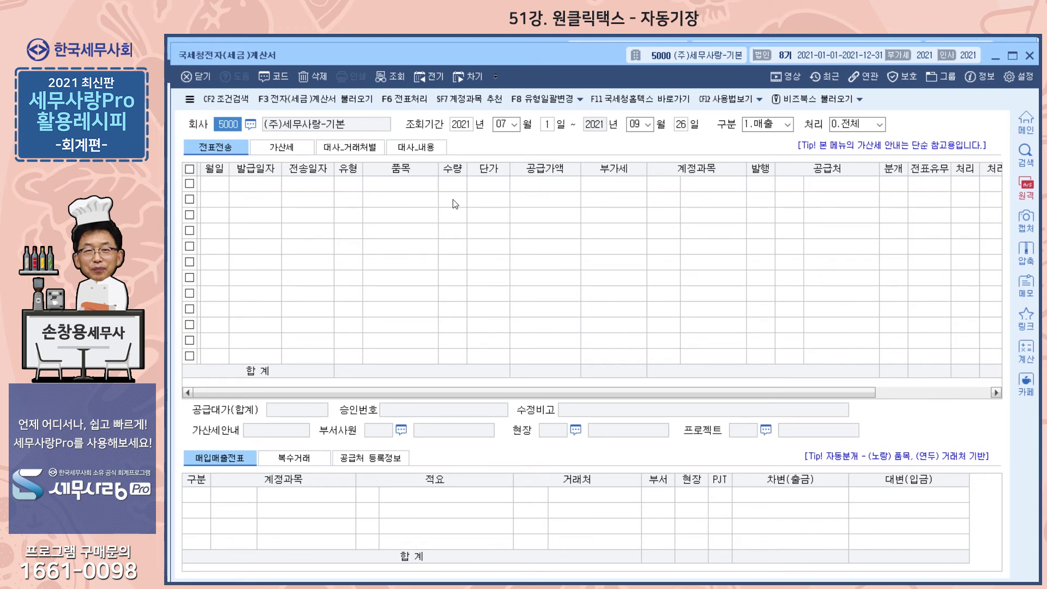
click(328, 100)
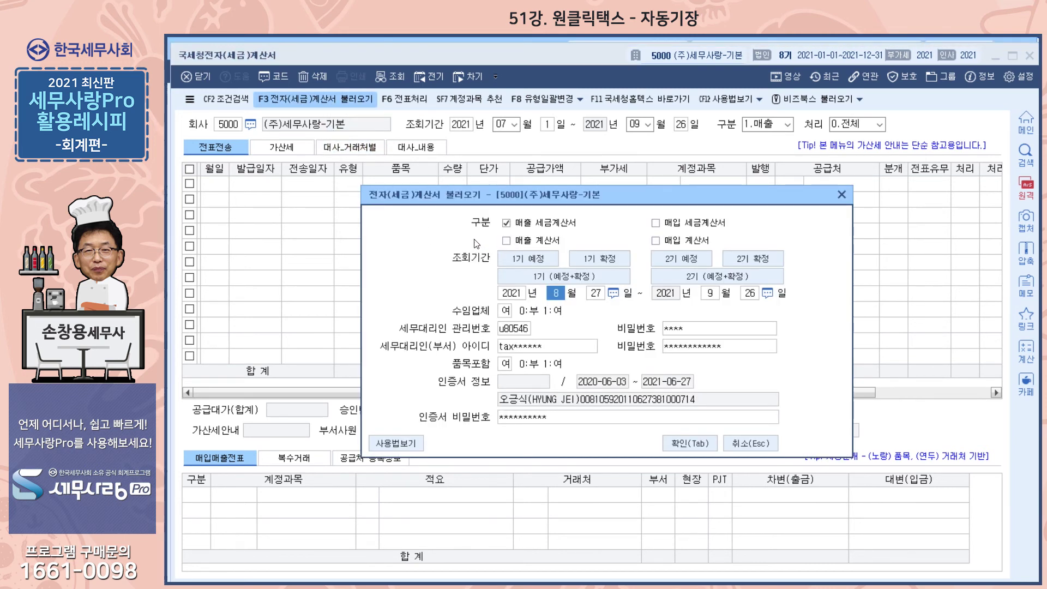
click(666, 225)
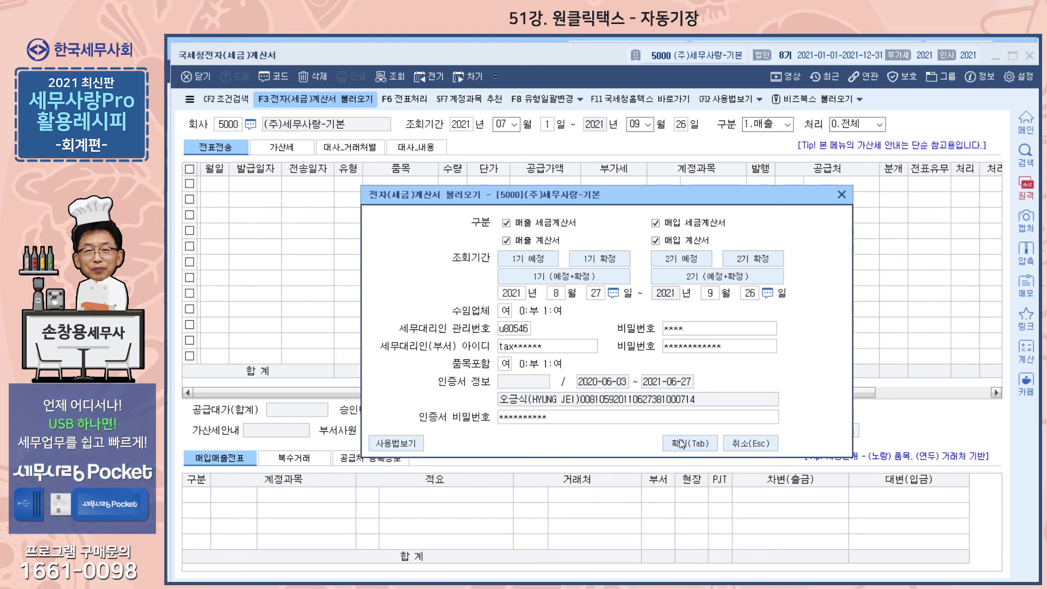
click(842, 195)
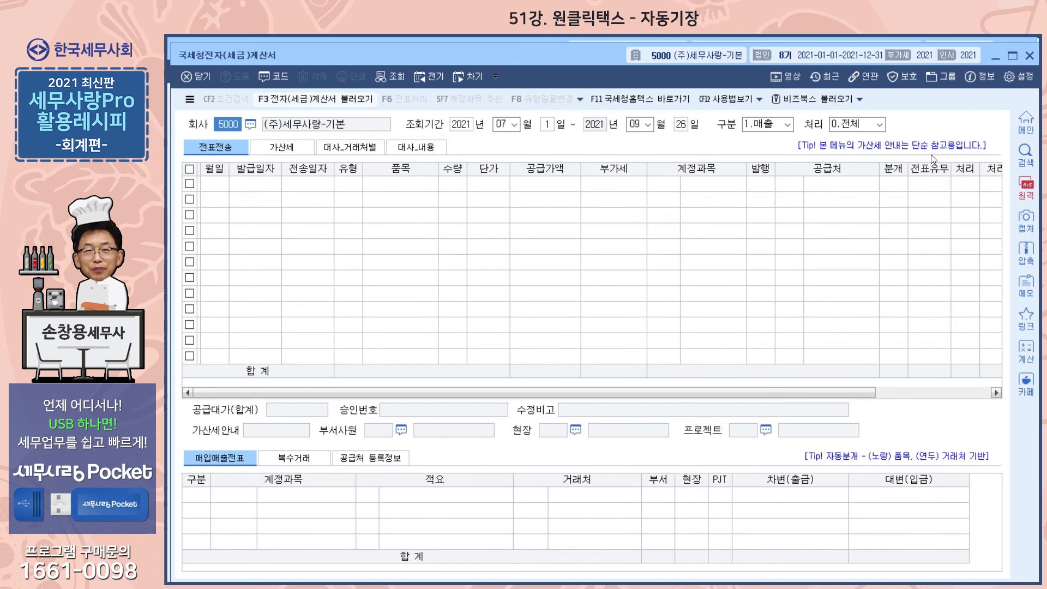
click(1029, 56)
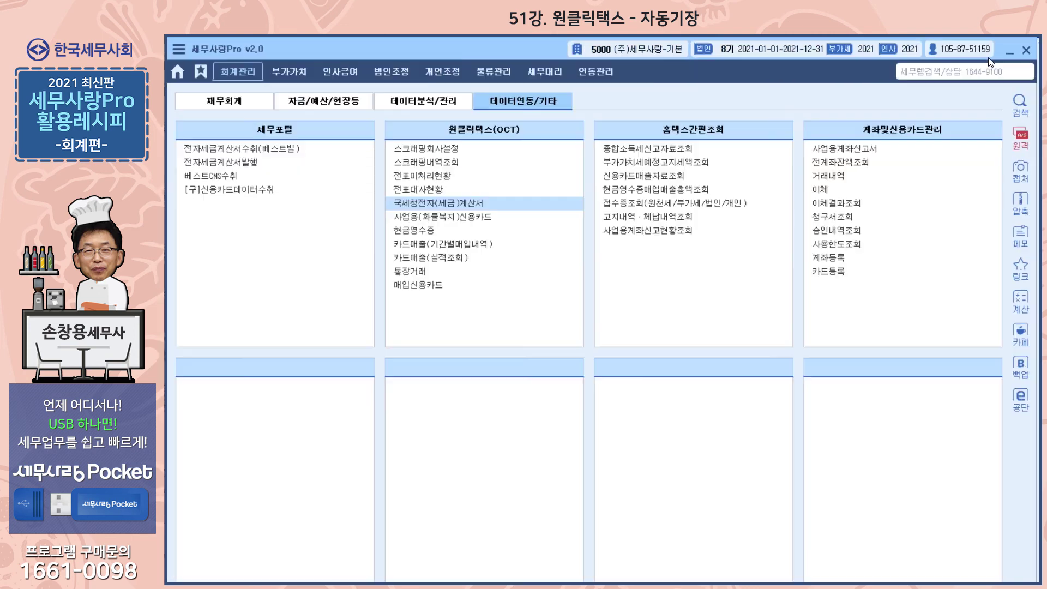
Open 국세청전자(세금)계산서 from 재무회계 and try F3 import with purchase invoices and both 계산서 types.
click(233, 99)
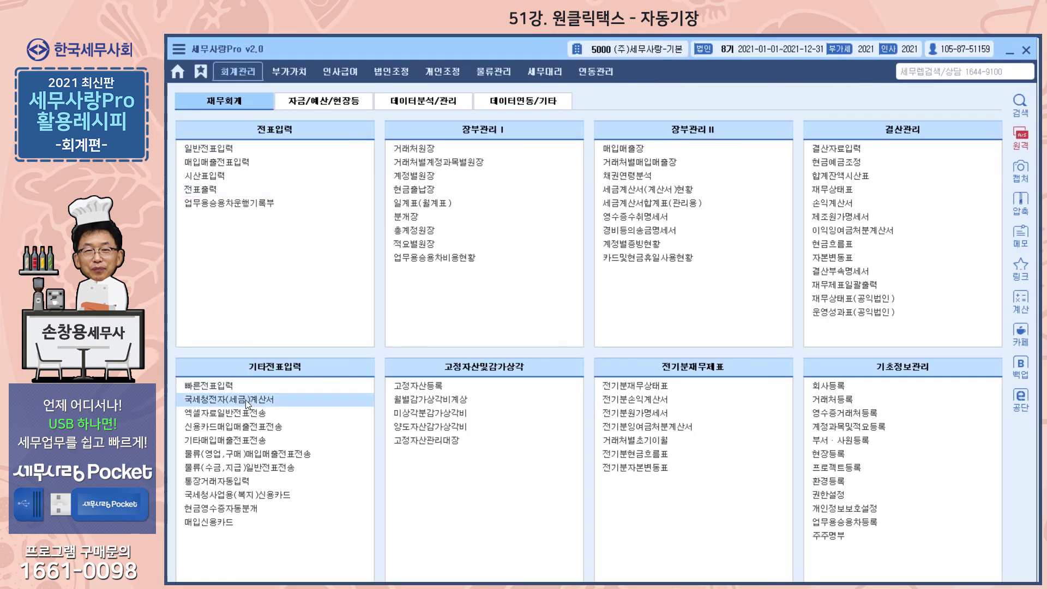
click(237, 400)
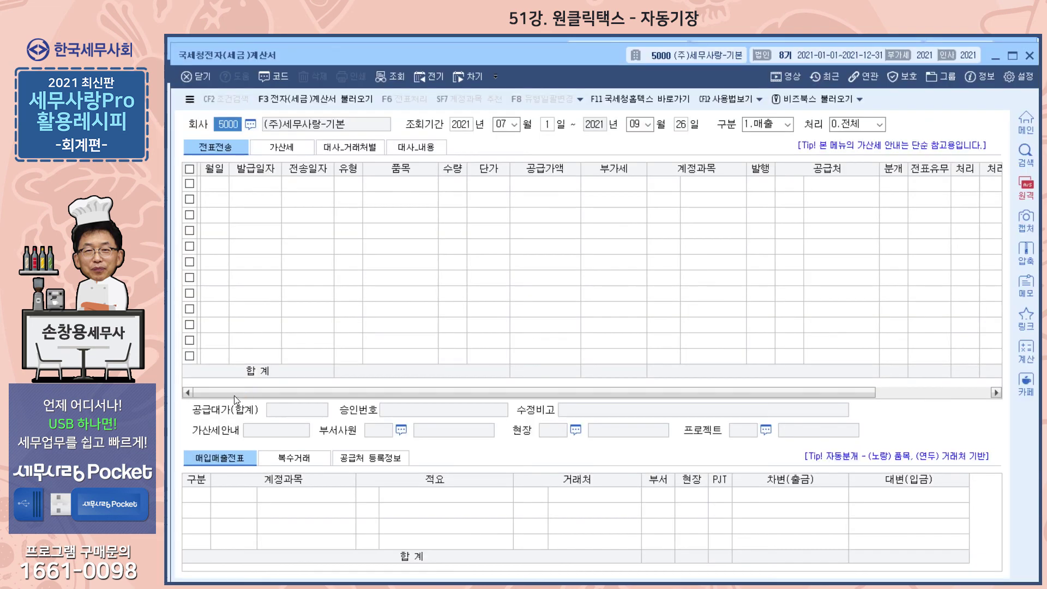
click(321, 101)
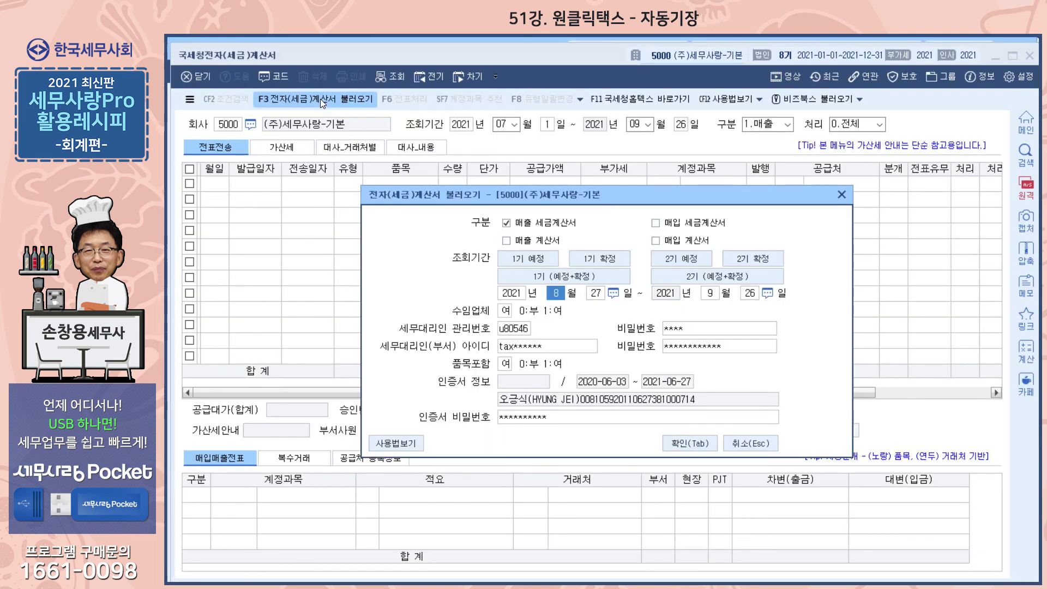
click(667, 227)
click(667, 241)
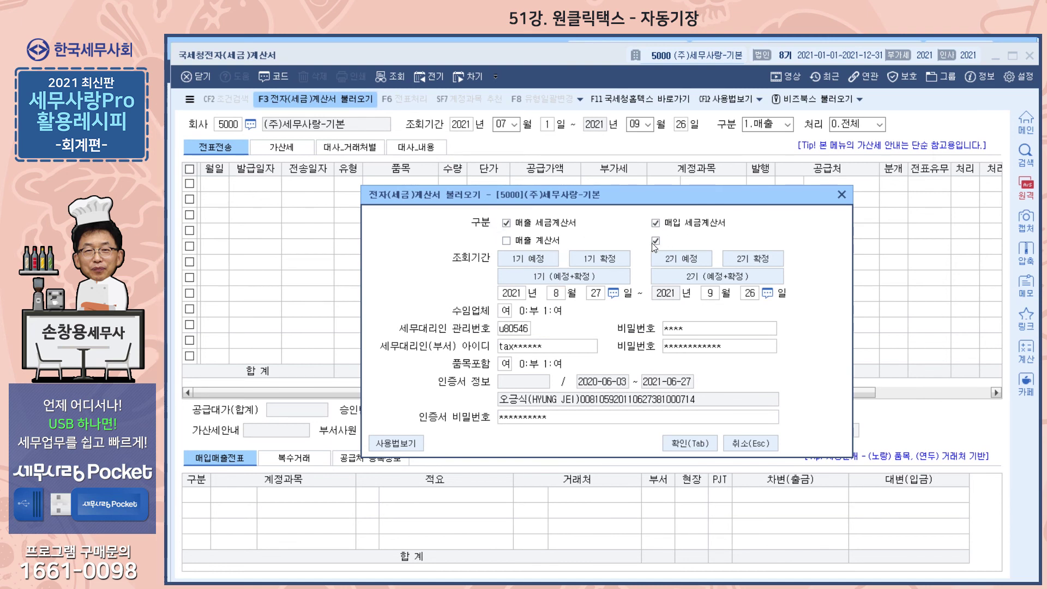
click(558, 247)
click(841, 197)
Reopen 국세청전자(세금)계산서 from the 데이터연동/기타 OneClick Tax list instead.
click(1030, 55)
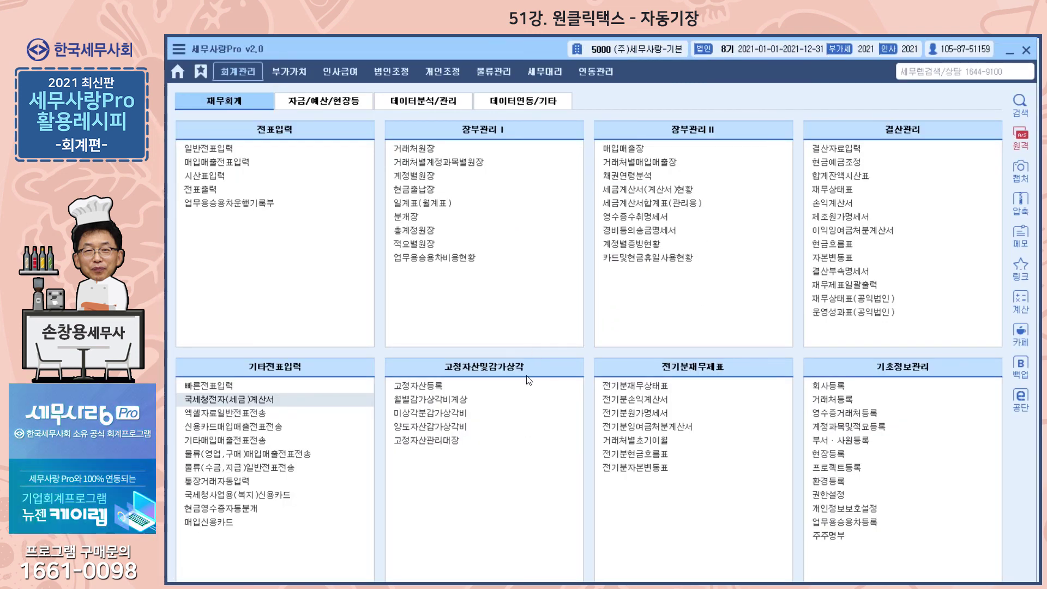
click(517, 101)
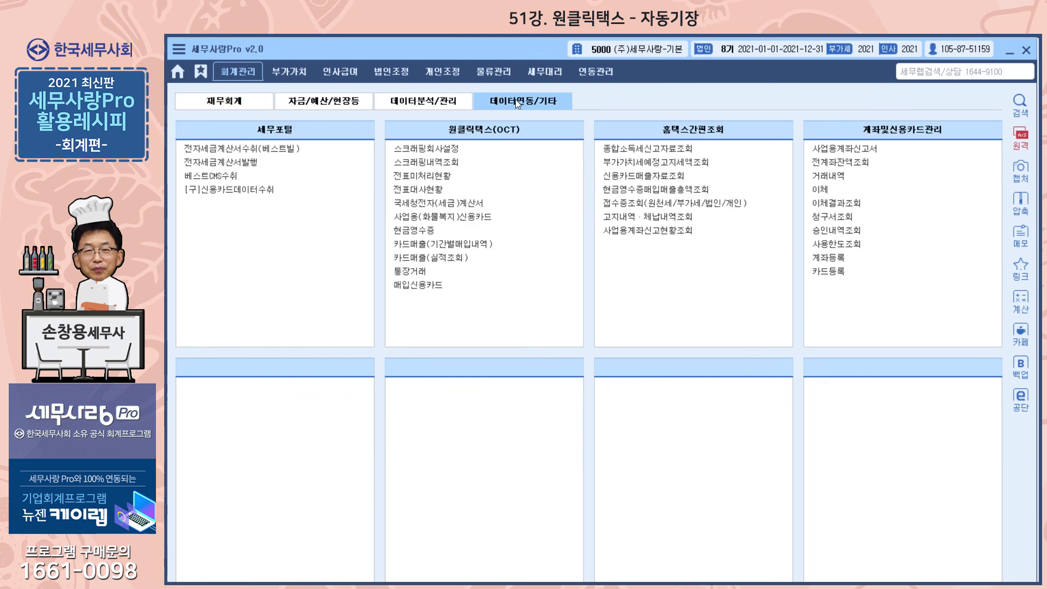
click(443, 204)
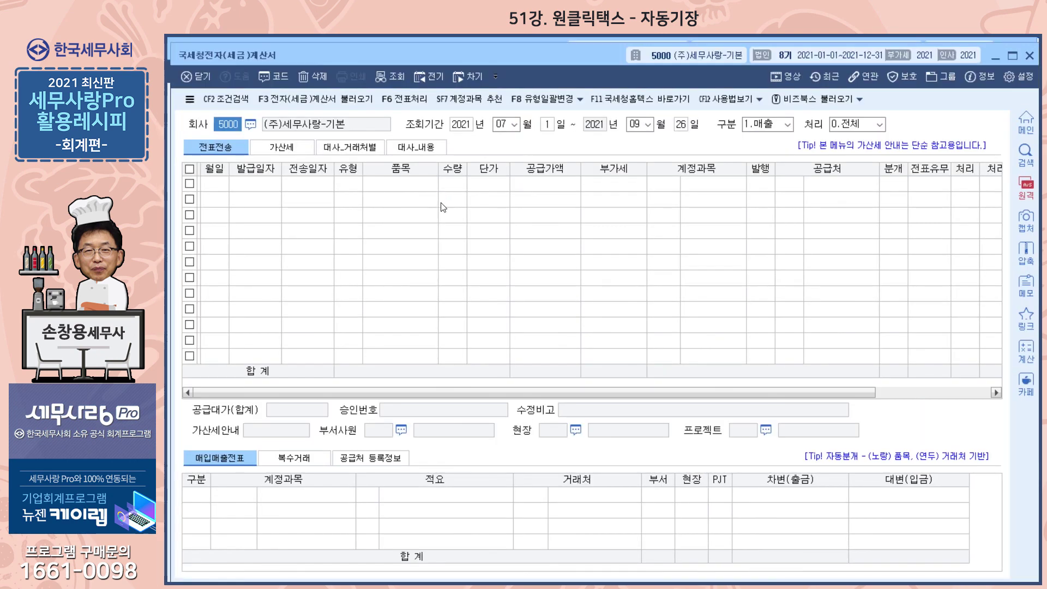